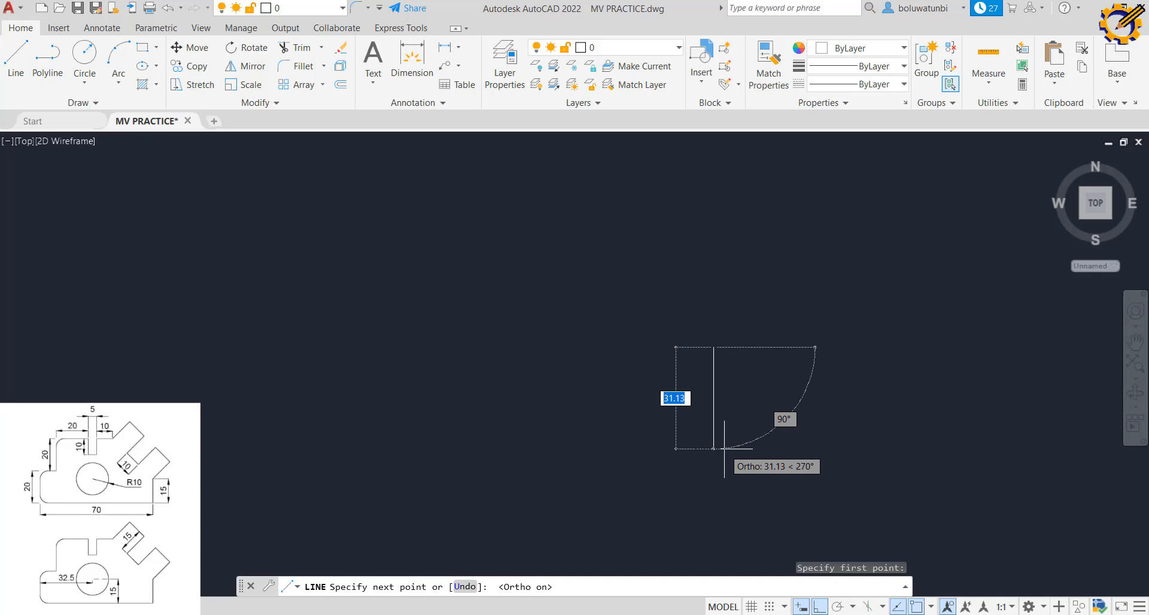
- Draw the lower outline with lines 15 down, 70 to the left and 20 up
key("BackSpace")
key("Return")
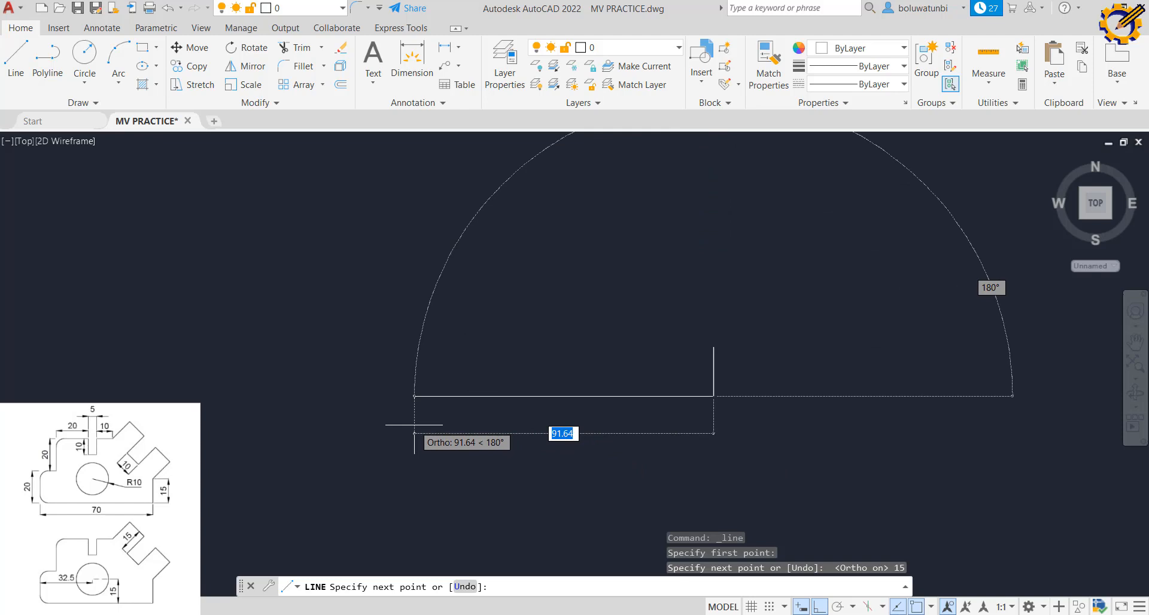
type("70")
key("Return")
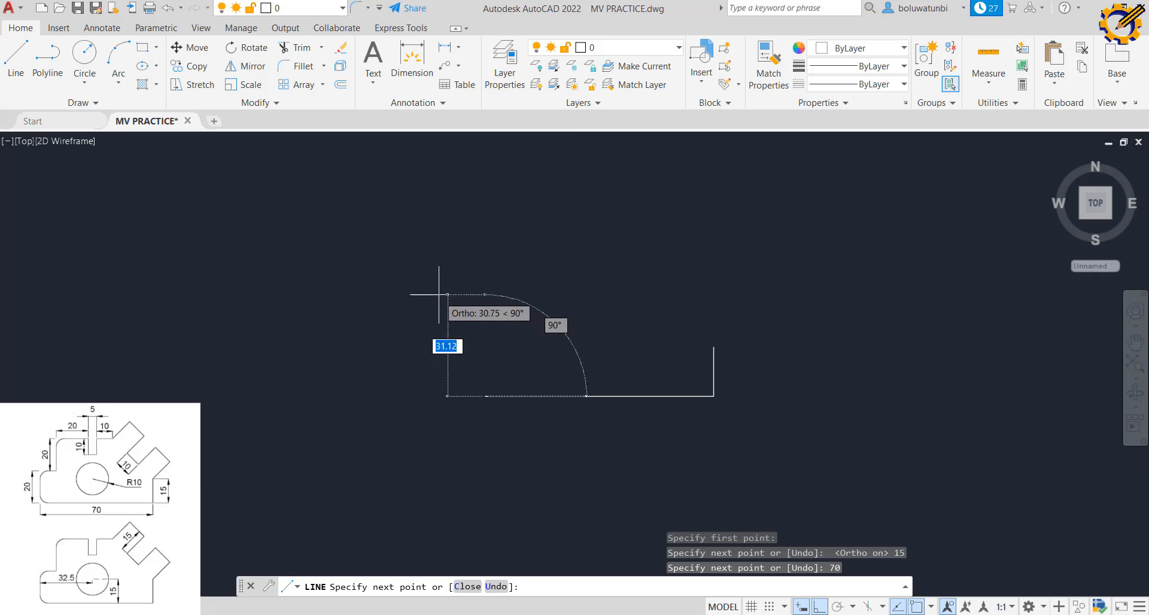
type("2")
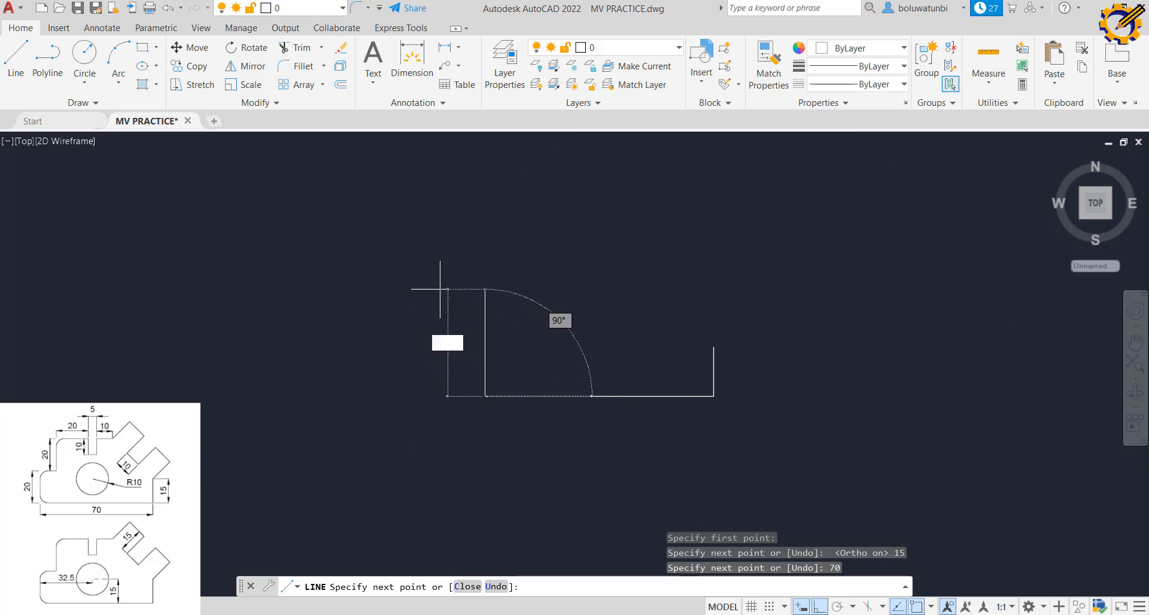
type("0")
key("Return")
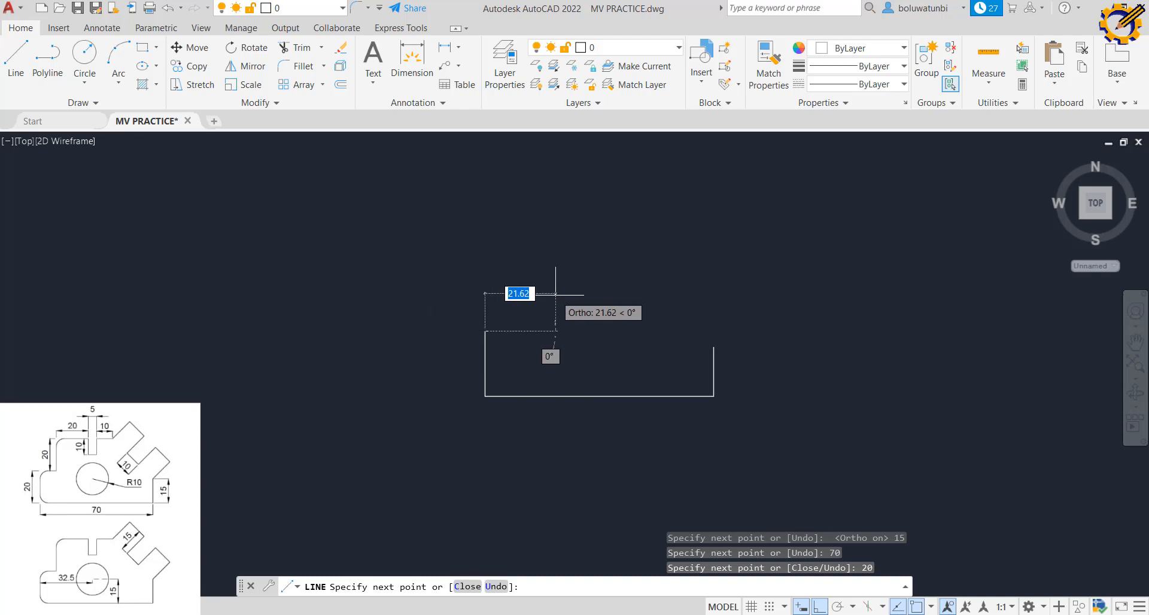
- Continue the outline's left shoulder with lines 10 to the right, 20 up and 20 to the right
type("1")
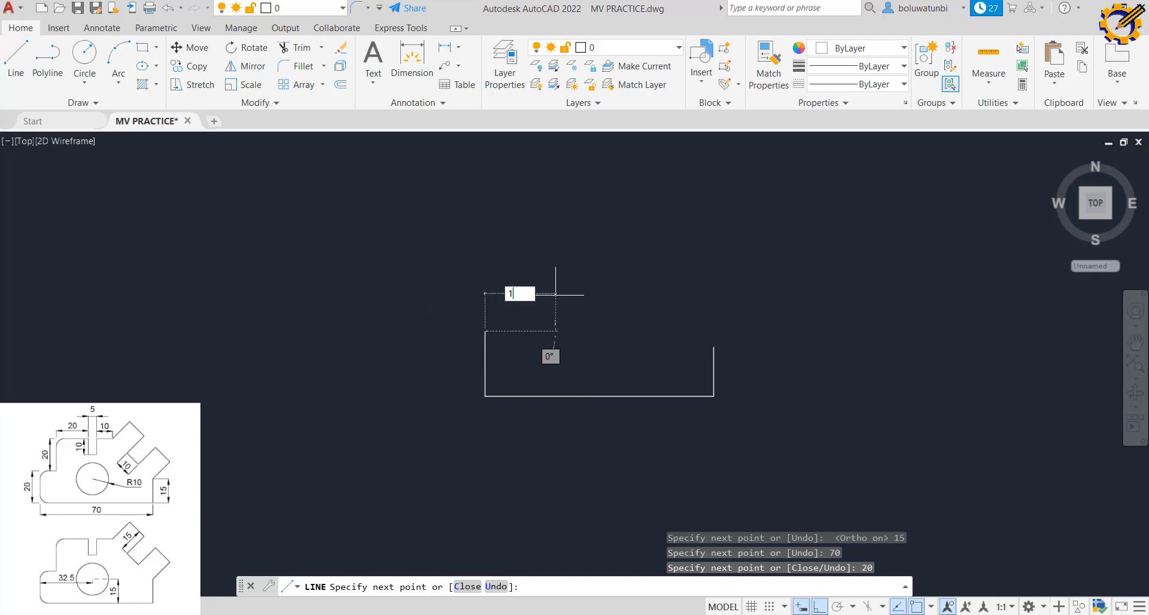
type("0")
key("Return")
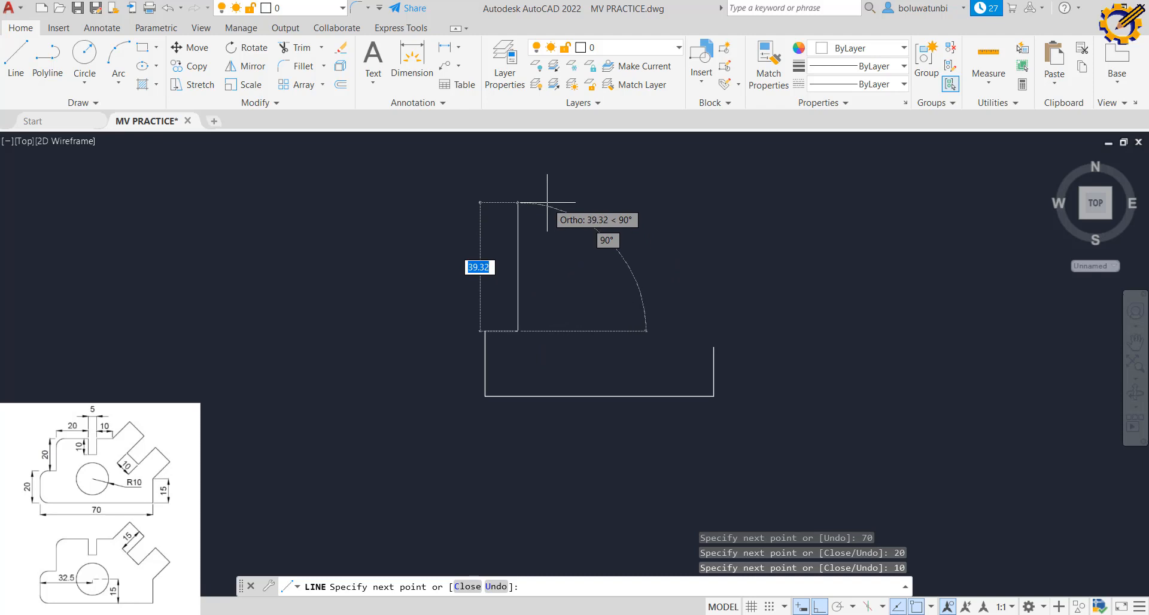
type("20")
key("Return")
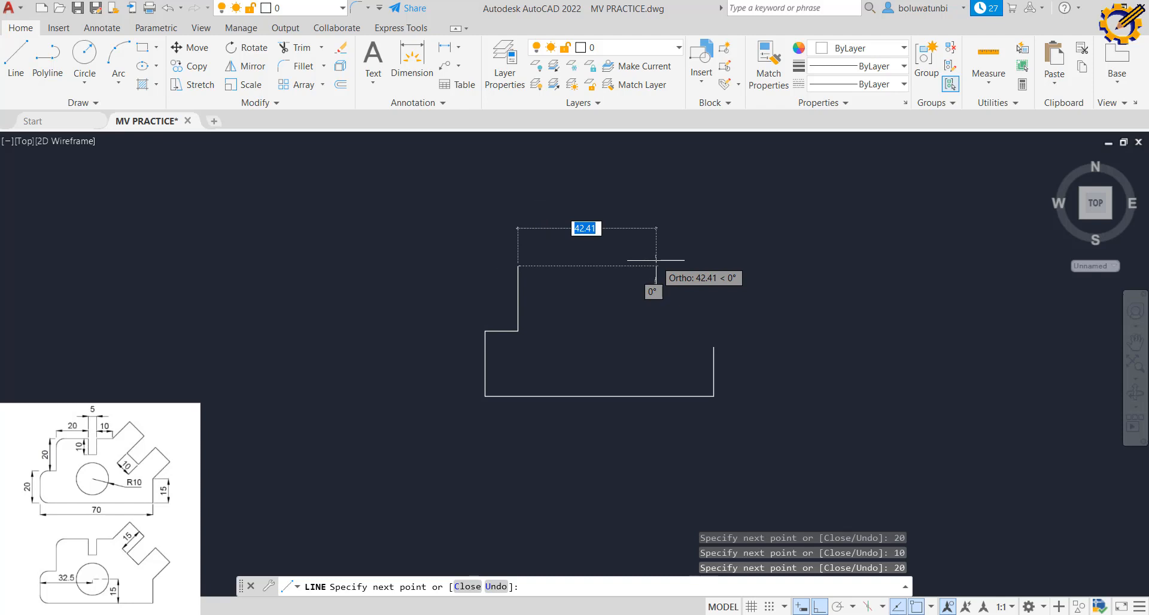
type("20")
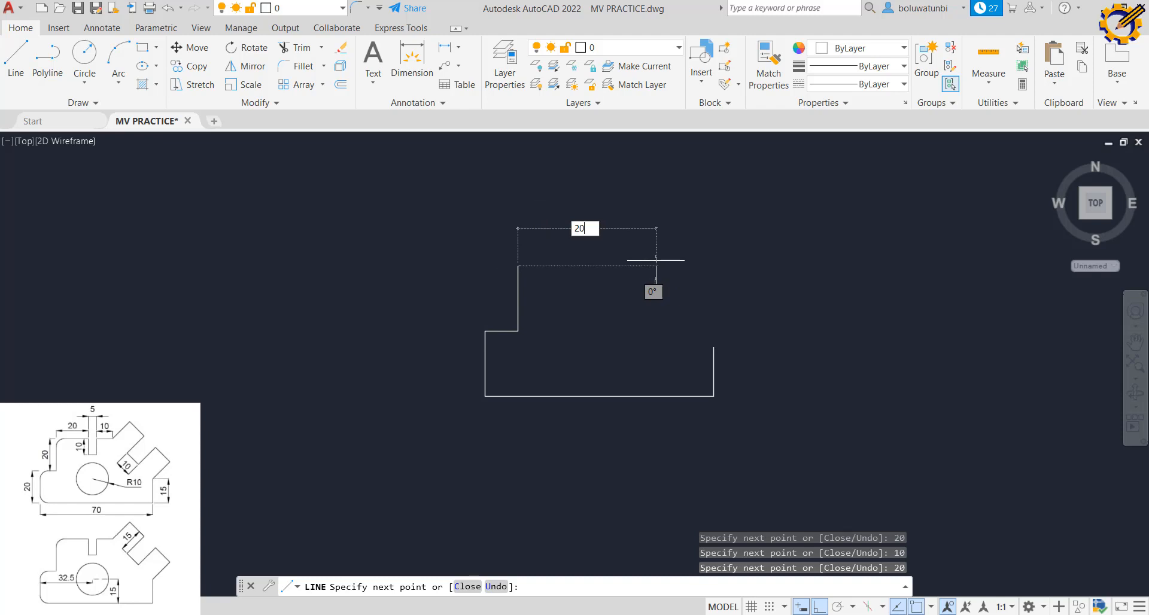
key("Return")
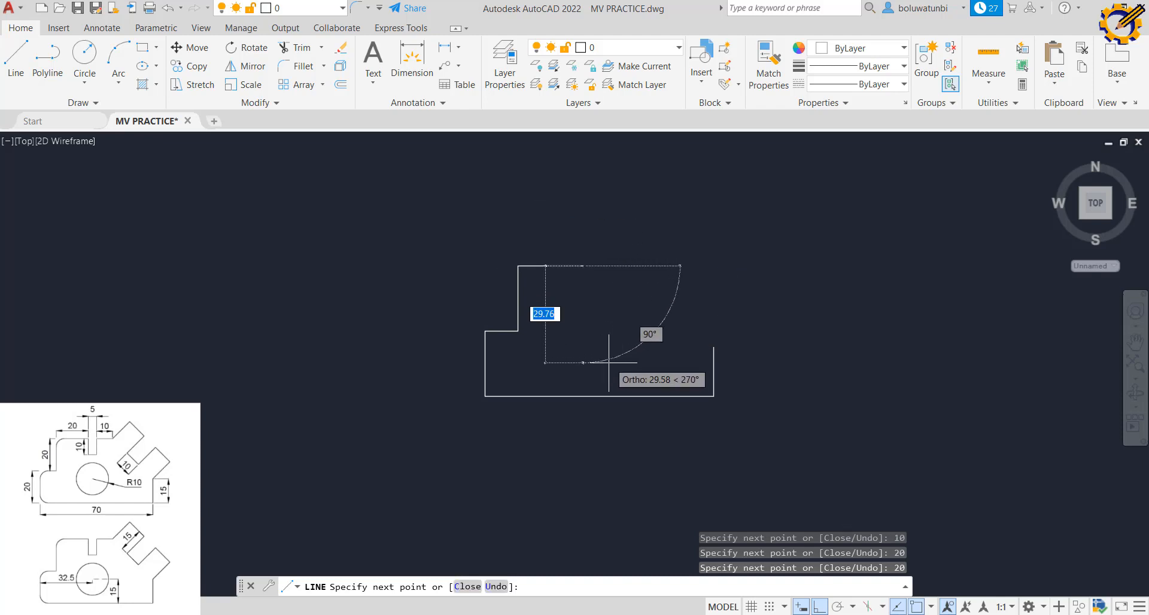
- Draw the slot in the upper edge with lines 10 down, 5 to the right and 10 up
type("10")
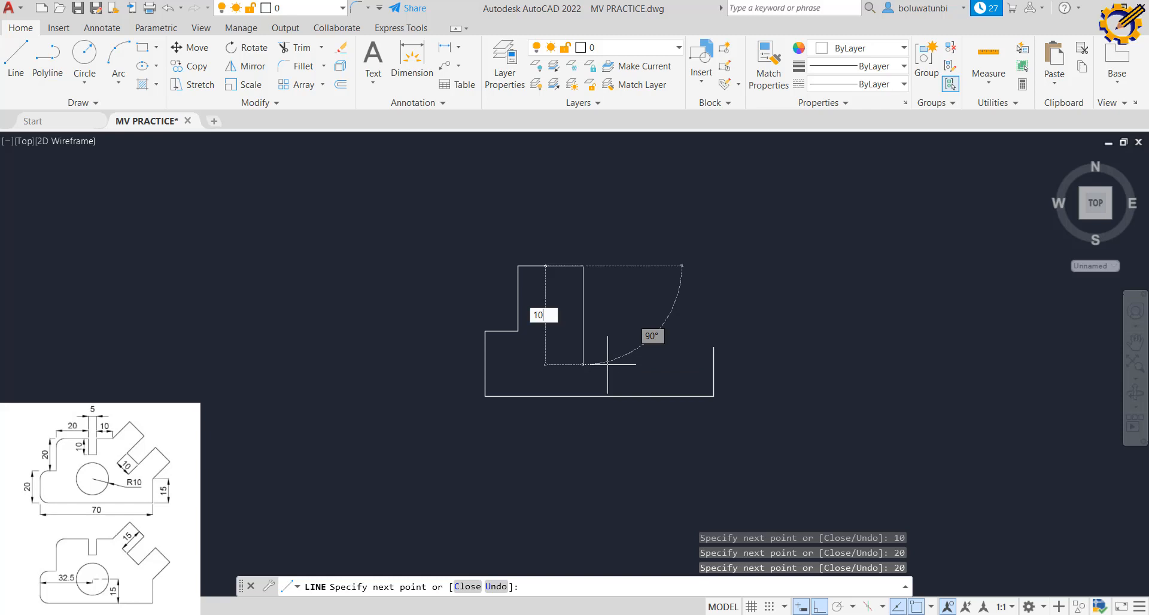
key("Return")
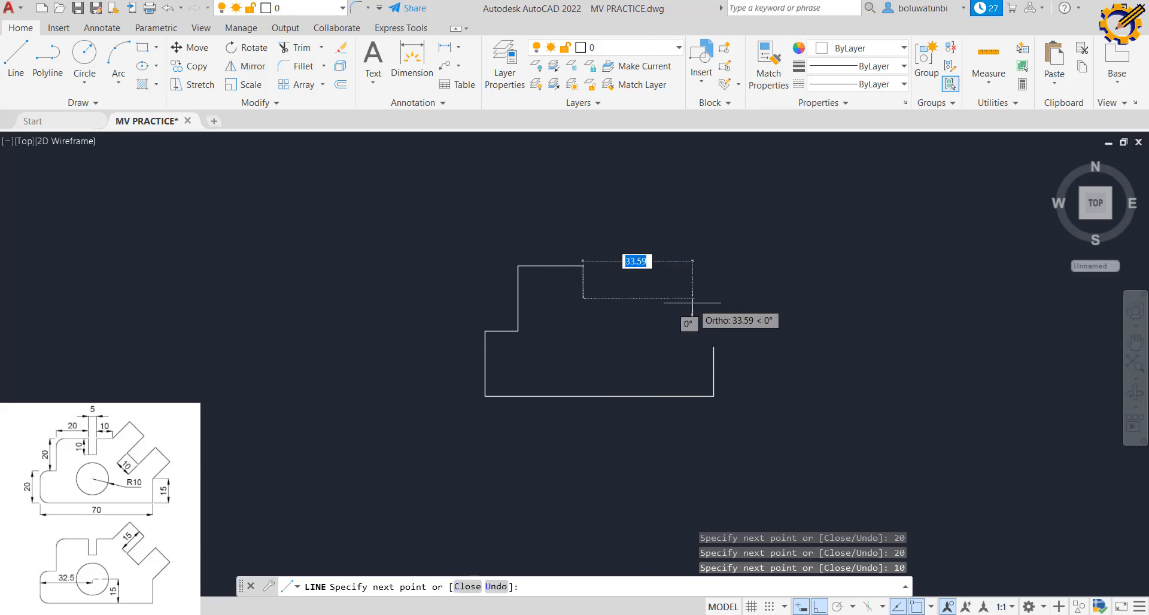
type("5")
key("Return")
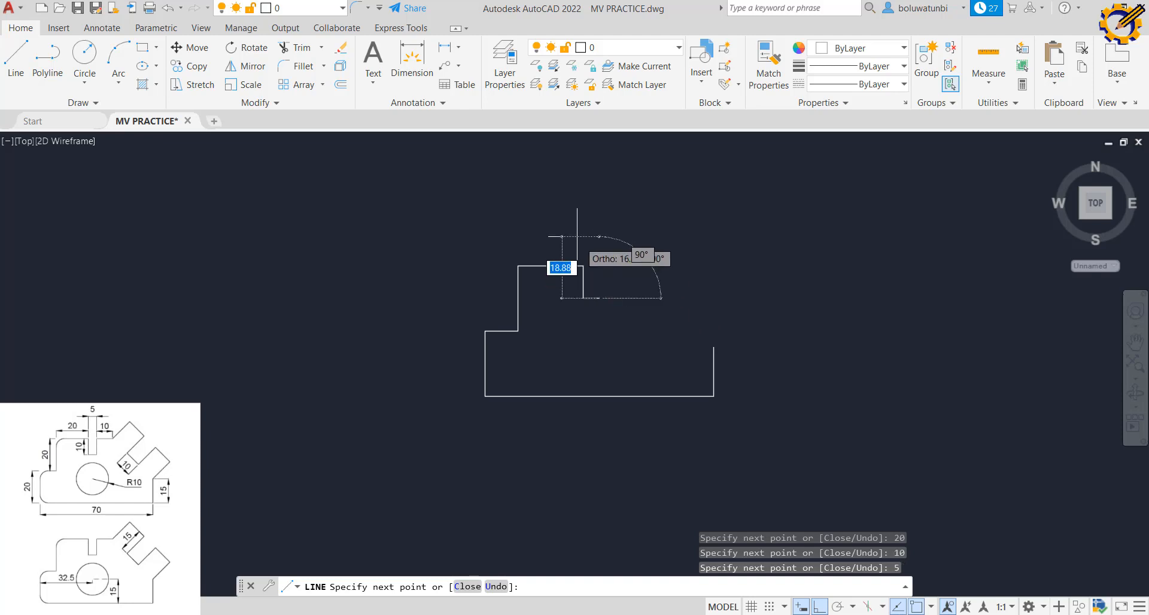
type("10")
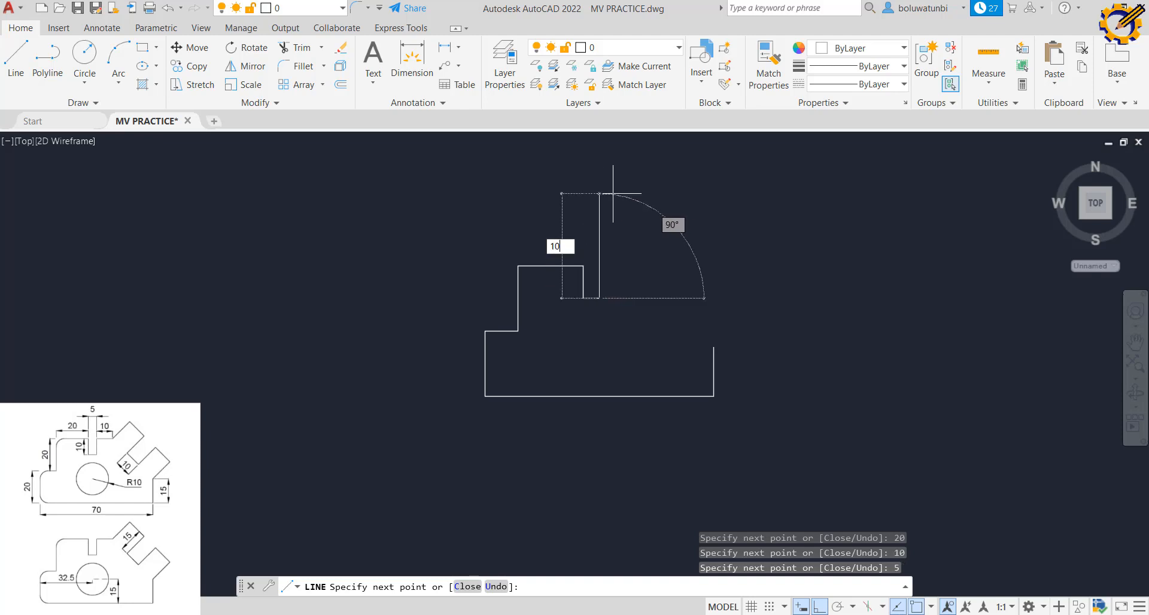
key("Return")
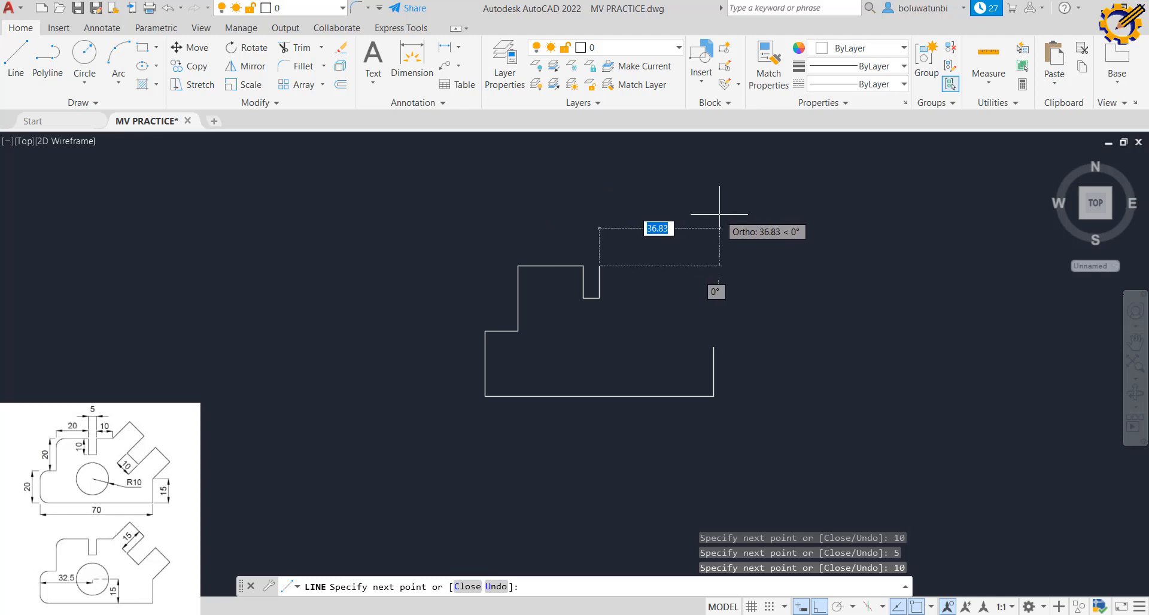
- Extend the upper edge 10 to the right, then add a 15-long line at 45° using polar tracking with ortho off
type("10")
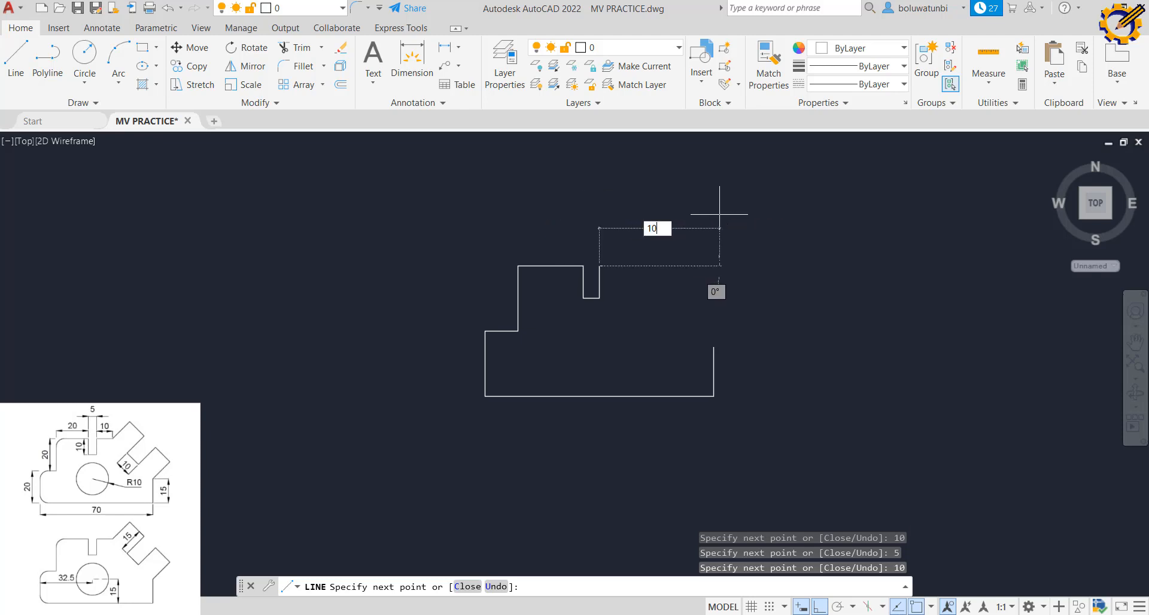
key("Return")
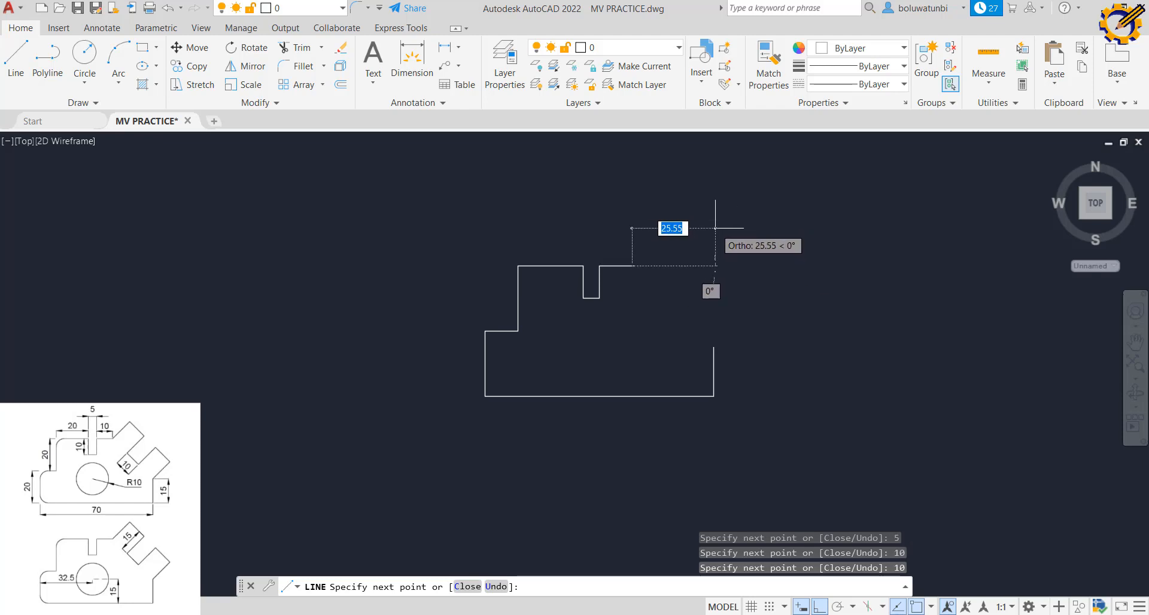
key("F8")
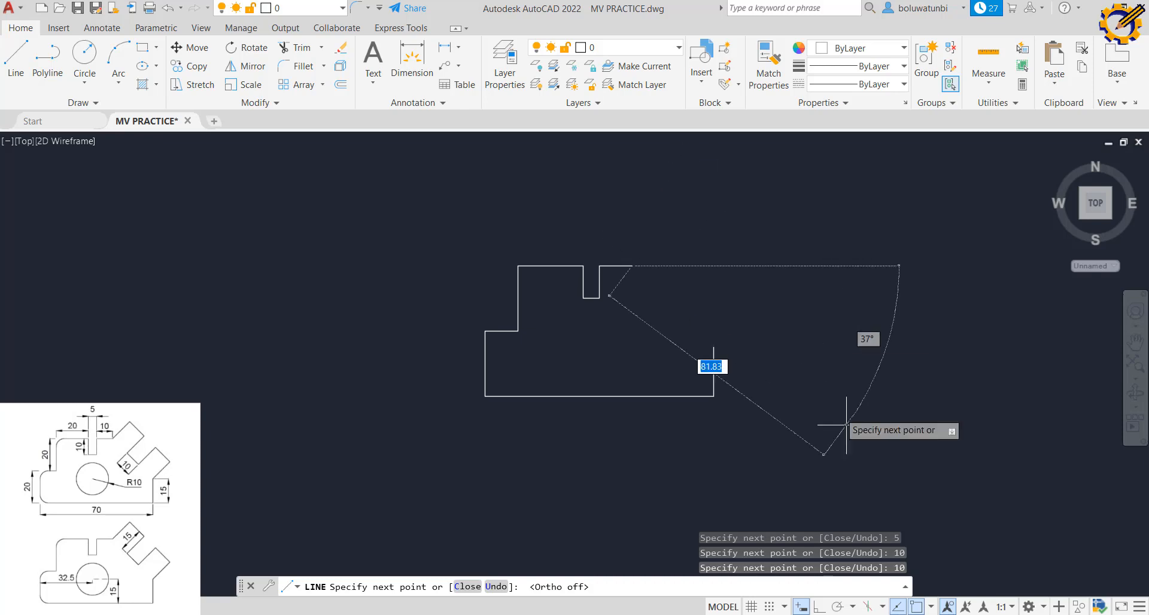
left_click(838, 607)
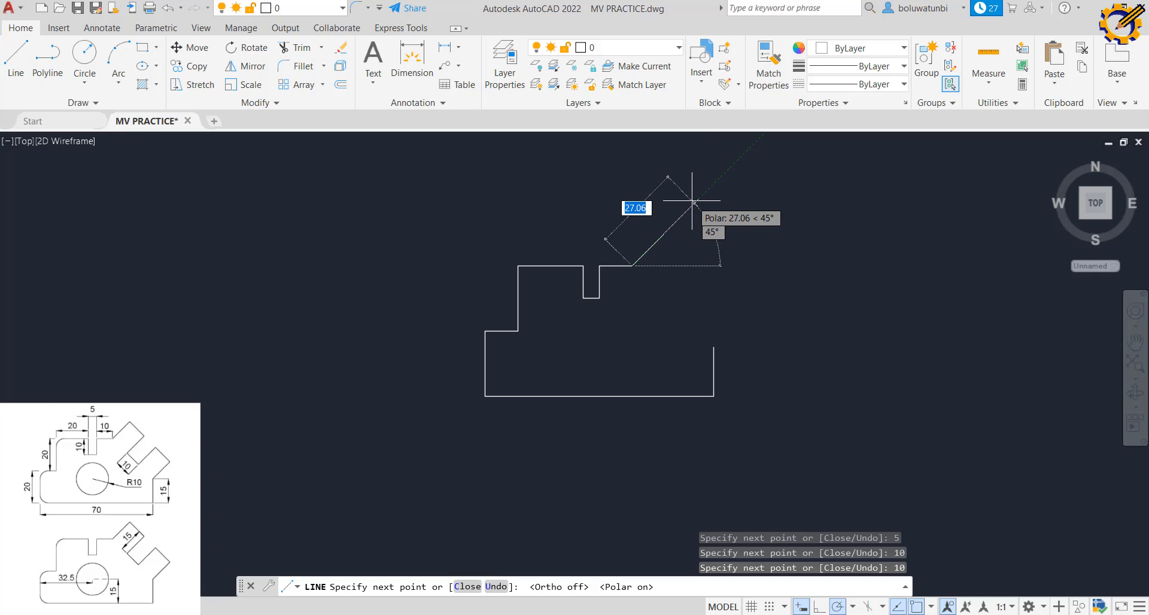
type("15")
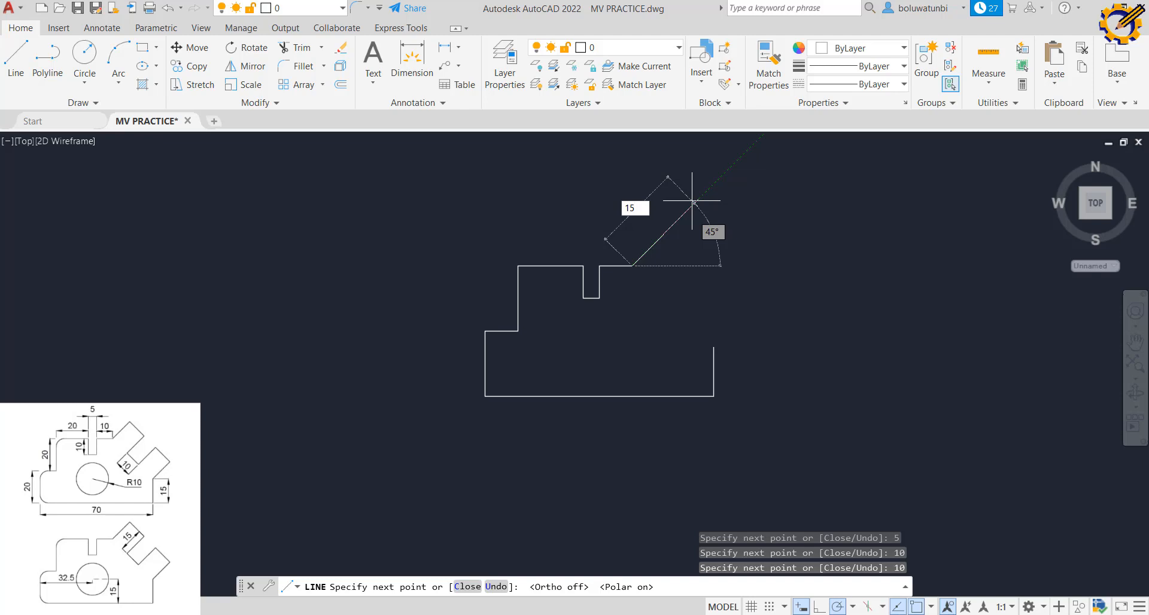
key("Return")
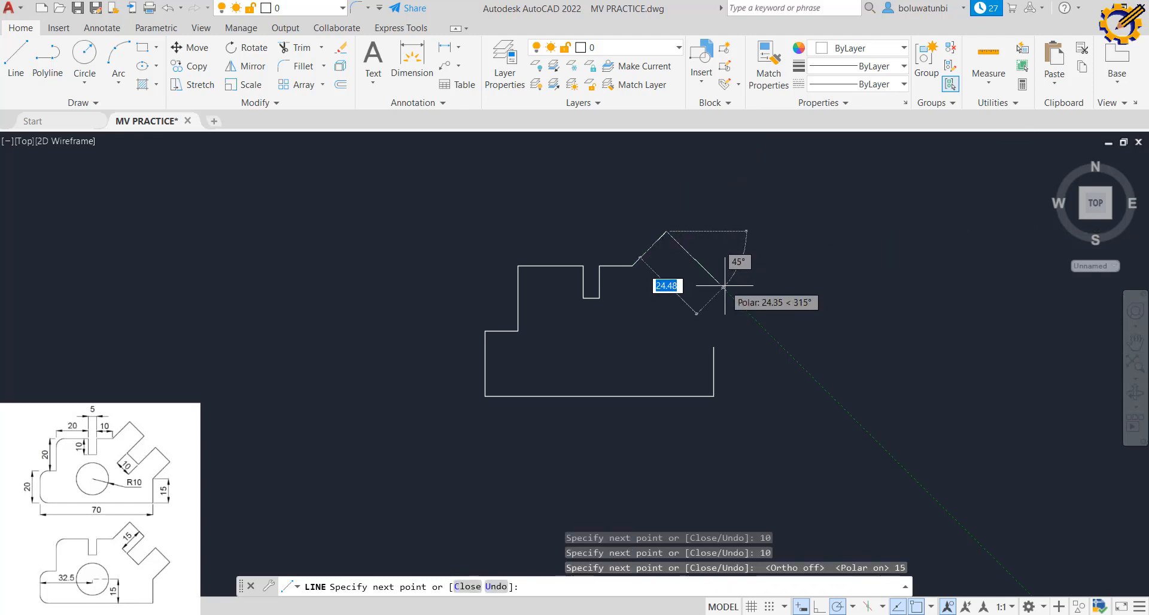
- Draw a long diagonal at 315° from the peak, running past the right vertical edge, and finish the line
left_click(784, 350)
right_click(799, 329)
left_click(814, 335)
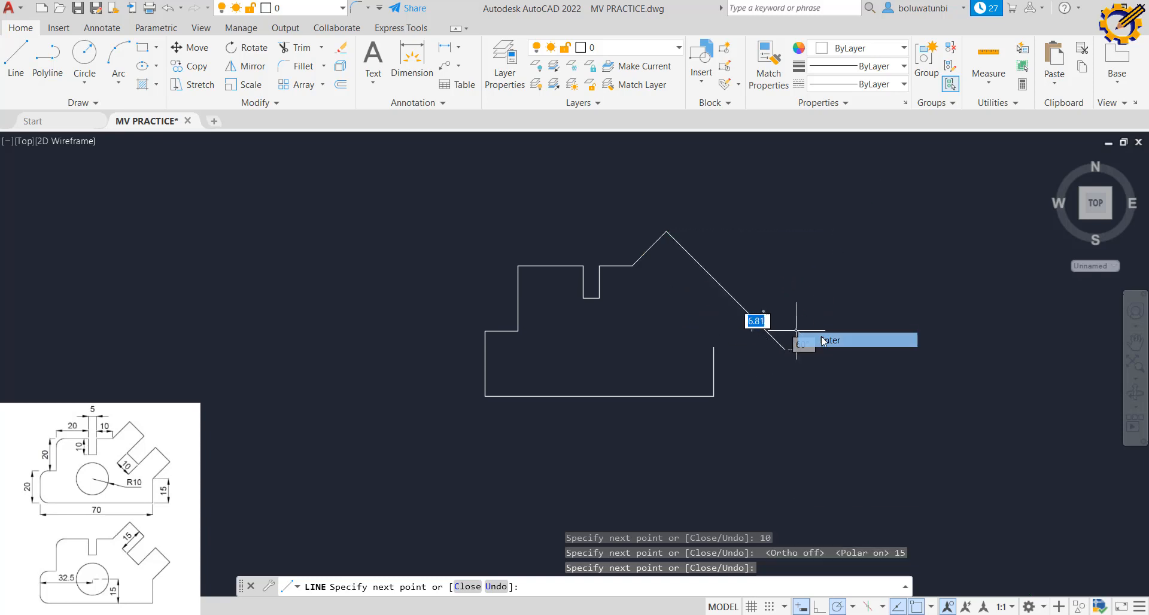
- Draw a line from the upper end of the right vertical edge perpendicular to the long diagonal
key("Return")
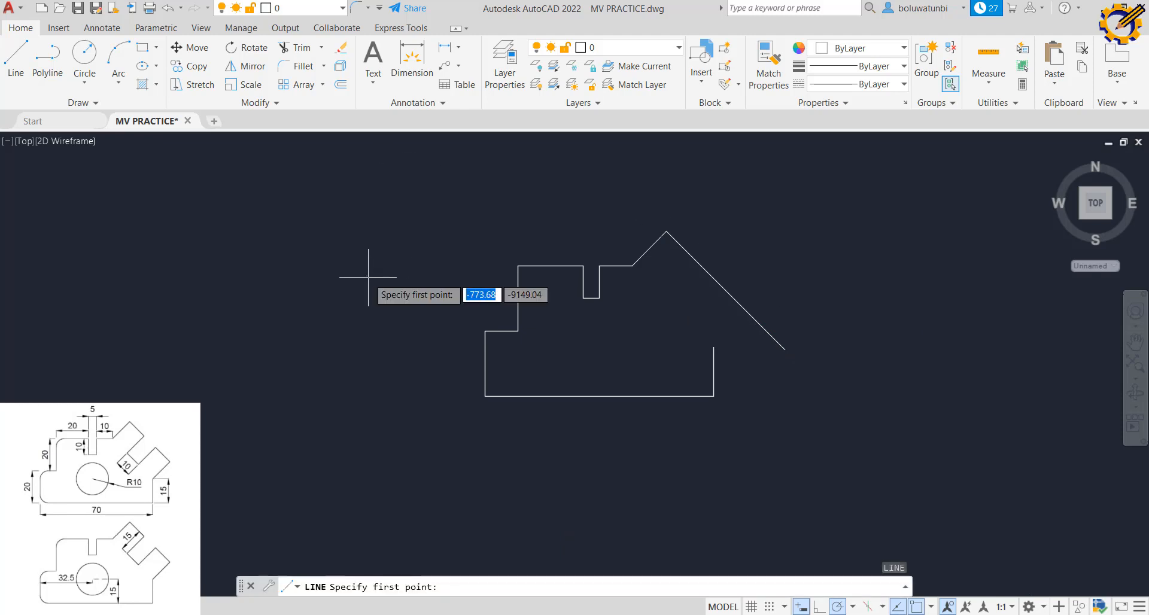
left_click(714, 347)
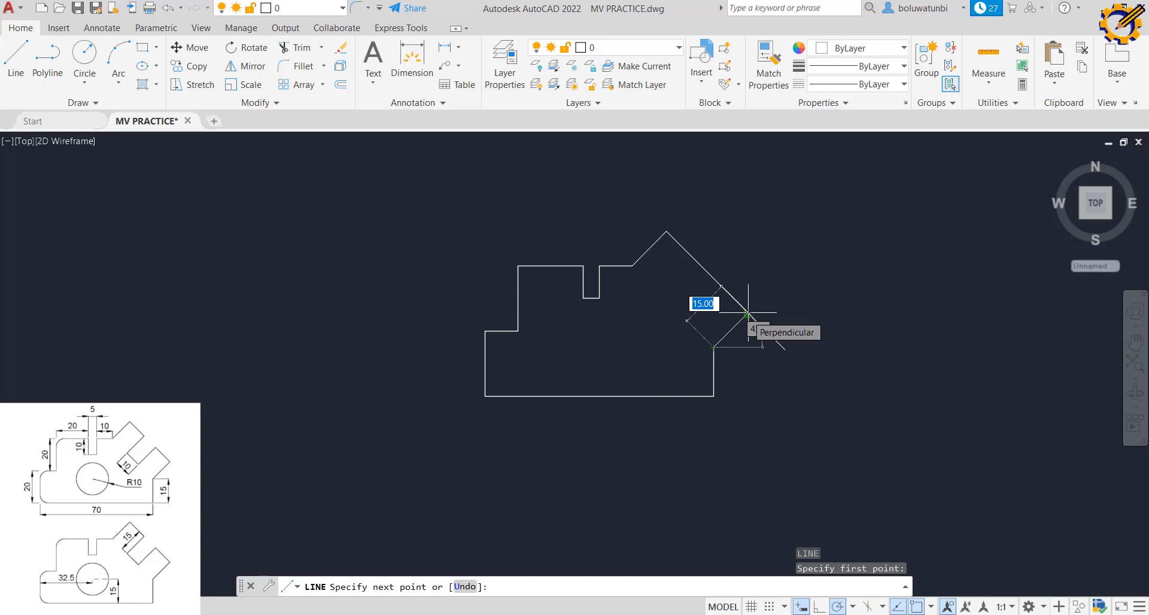
right_click(762, 284)
left_click(784, 294)
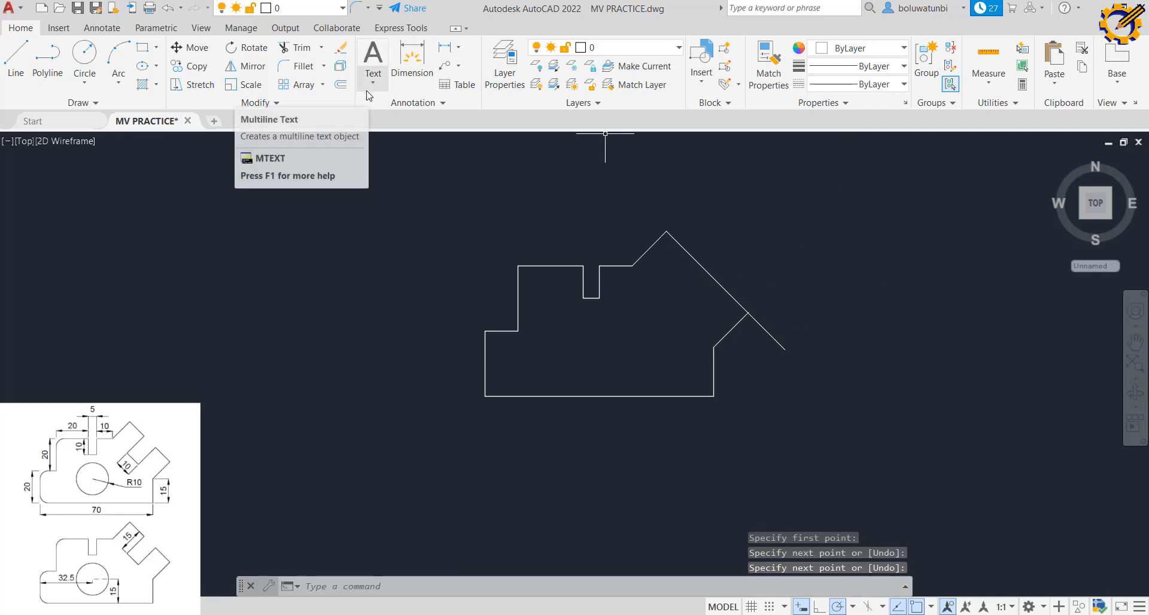
- Trim the part of the long diagonal that overhangs the lower perpendicular line
left_click(16, 60)
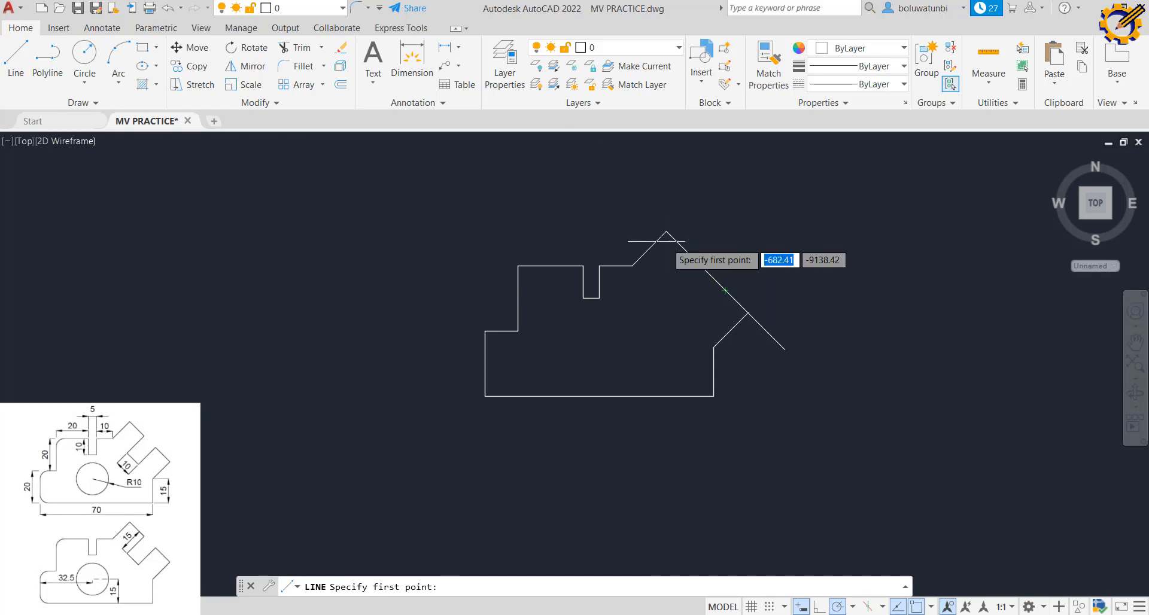
left_click(302, 50)
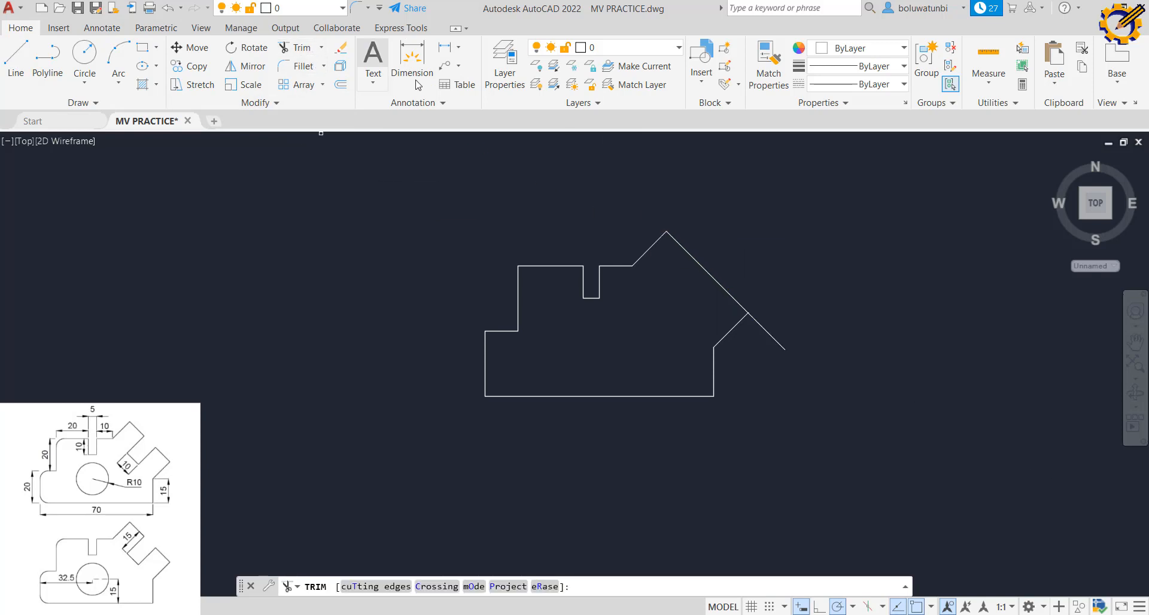
left_click(766, 330)
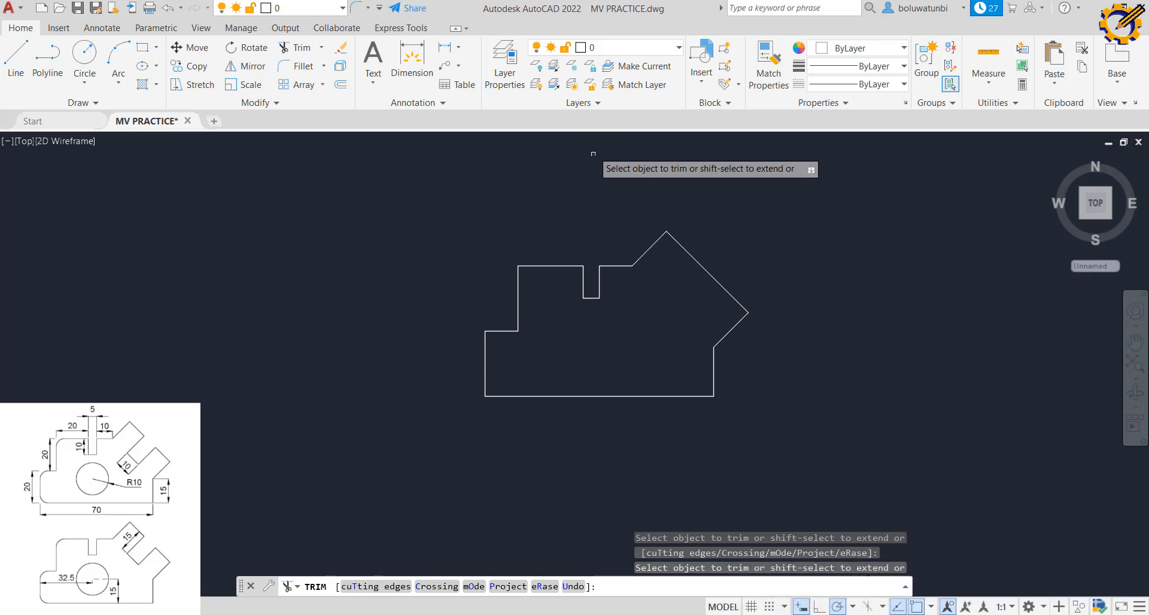
key("Escape")
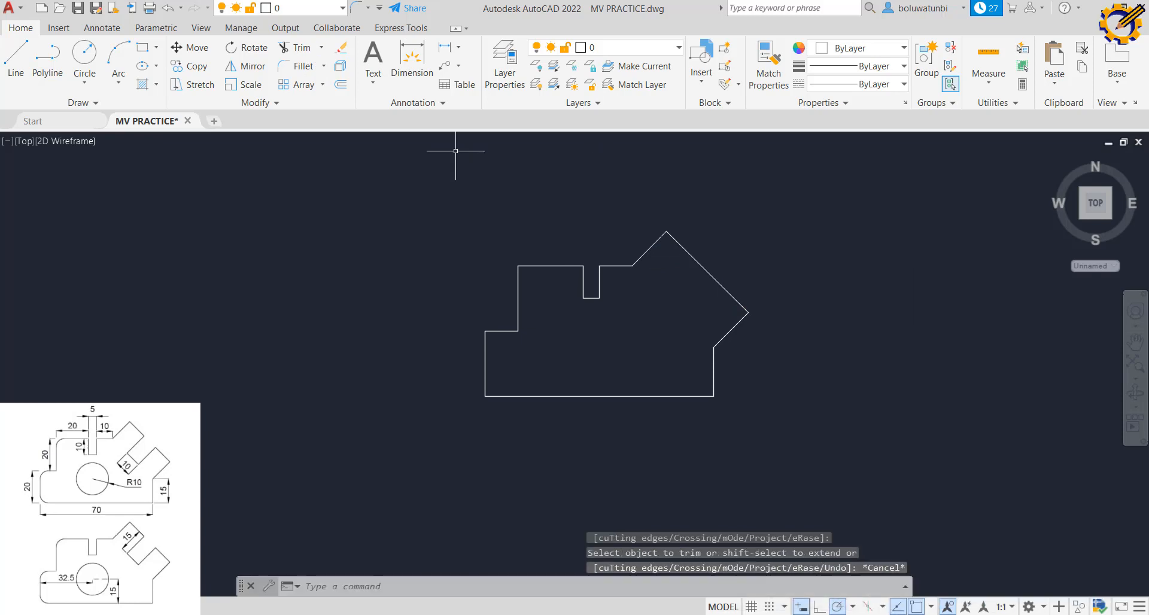
- Draw a 15-long line at 225° from the midpoint of the diagonal edge into the part
left_click(17, 60)
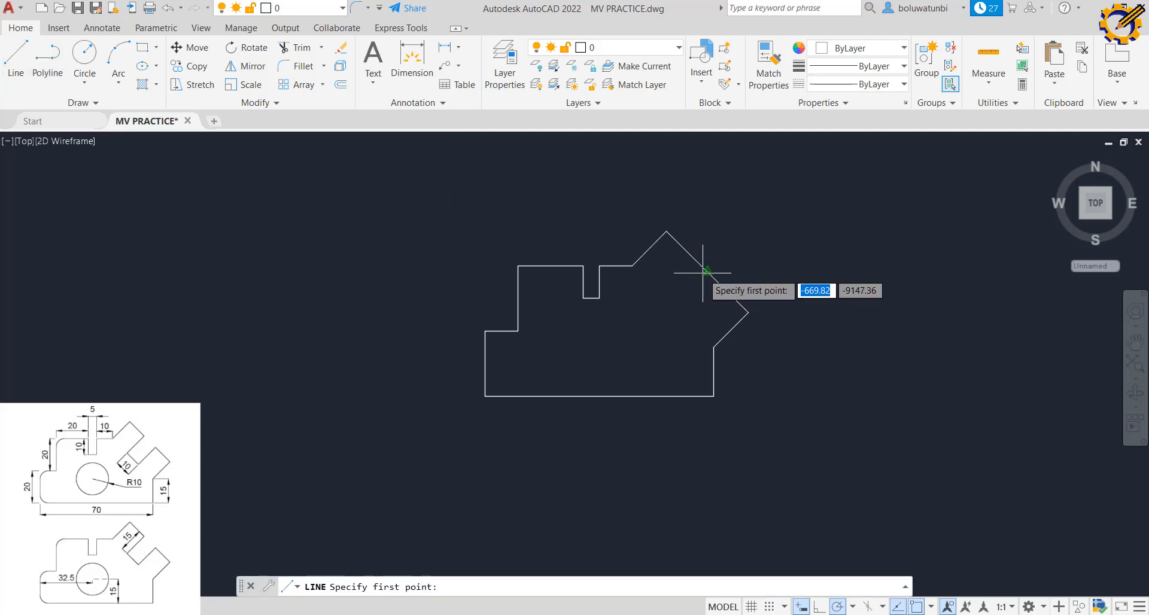
left_click(930, 608)
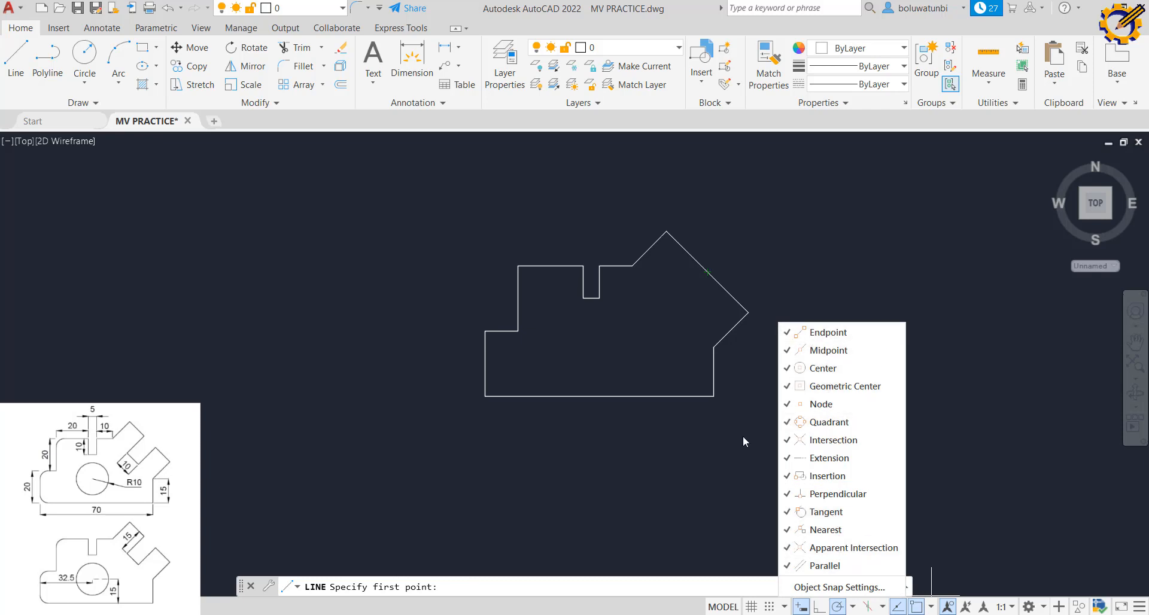
left_click(713, 450)
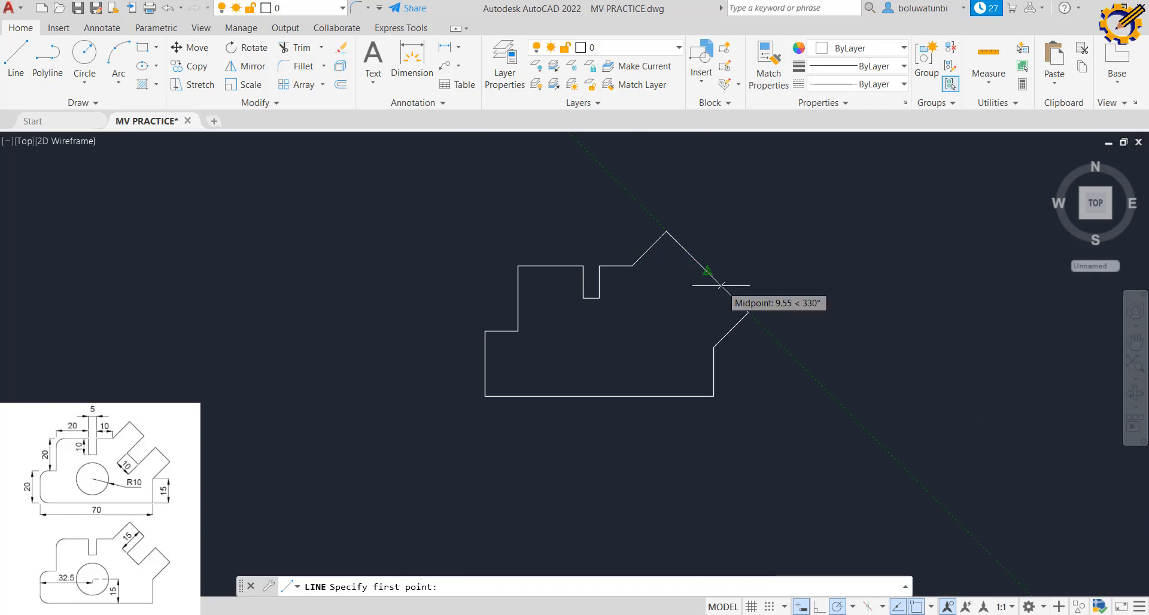
left_click(707, 271)
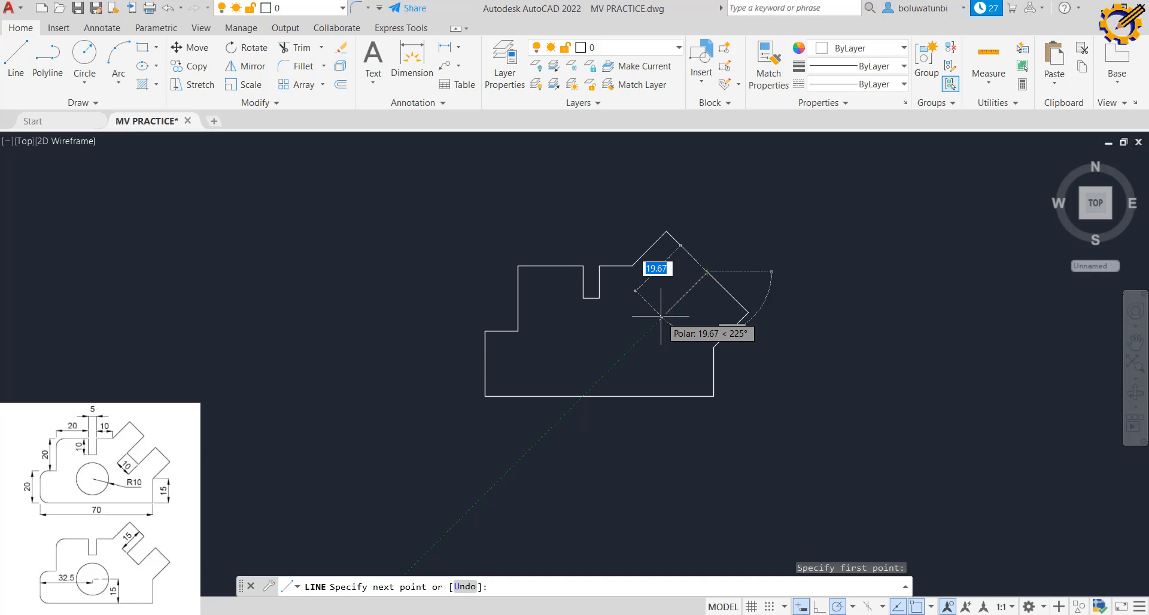
type("15")
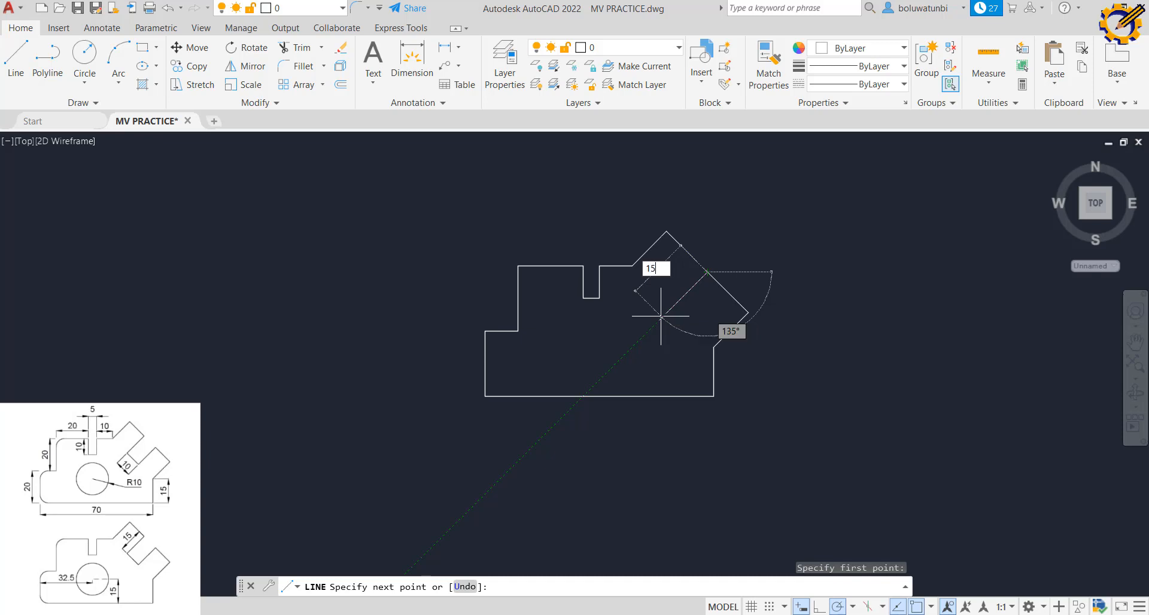
key("Return")
key("Escape")
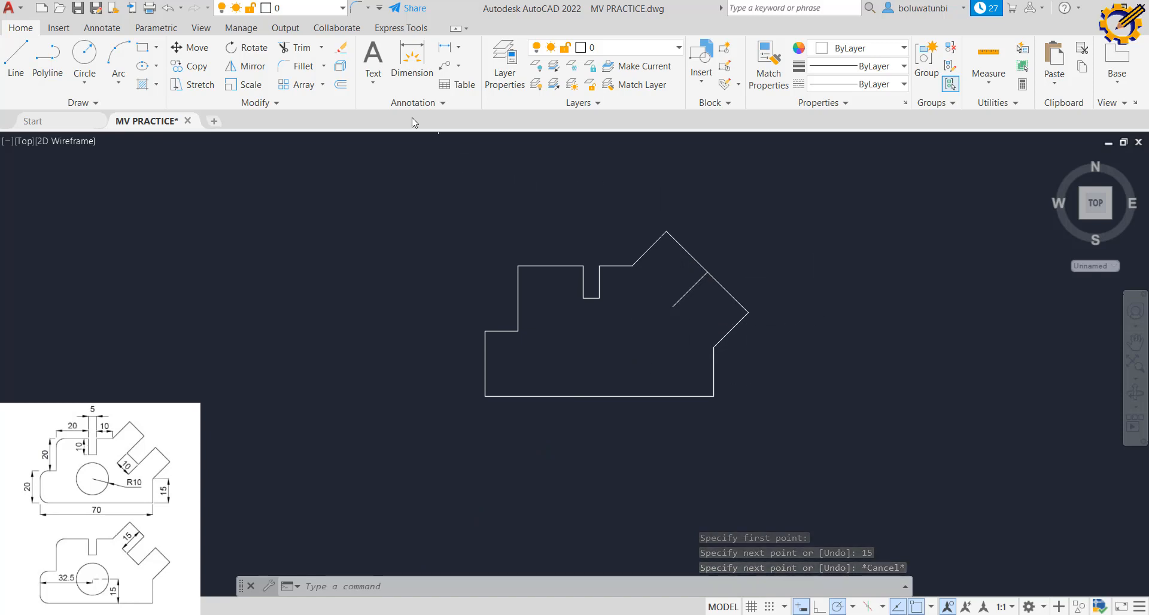
- Offset the inner 15-long diagonal line by 5 to both sides and erase the original middle line
left_click(340, 85)
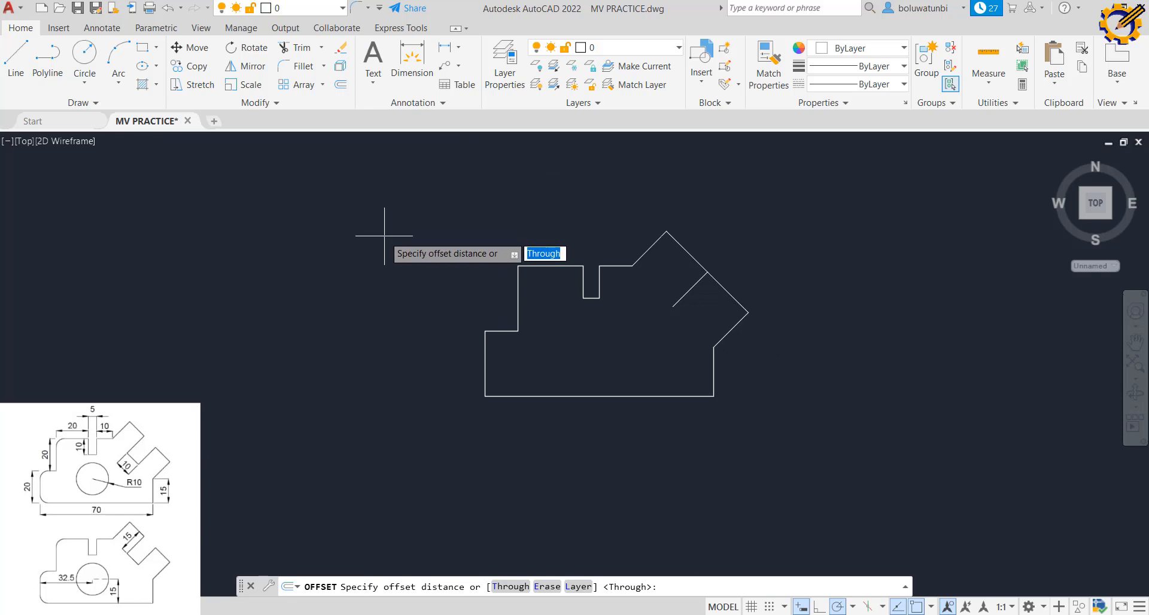
type("5")
key("Return")
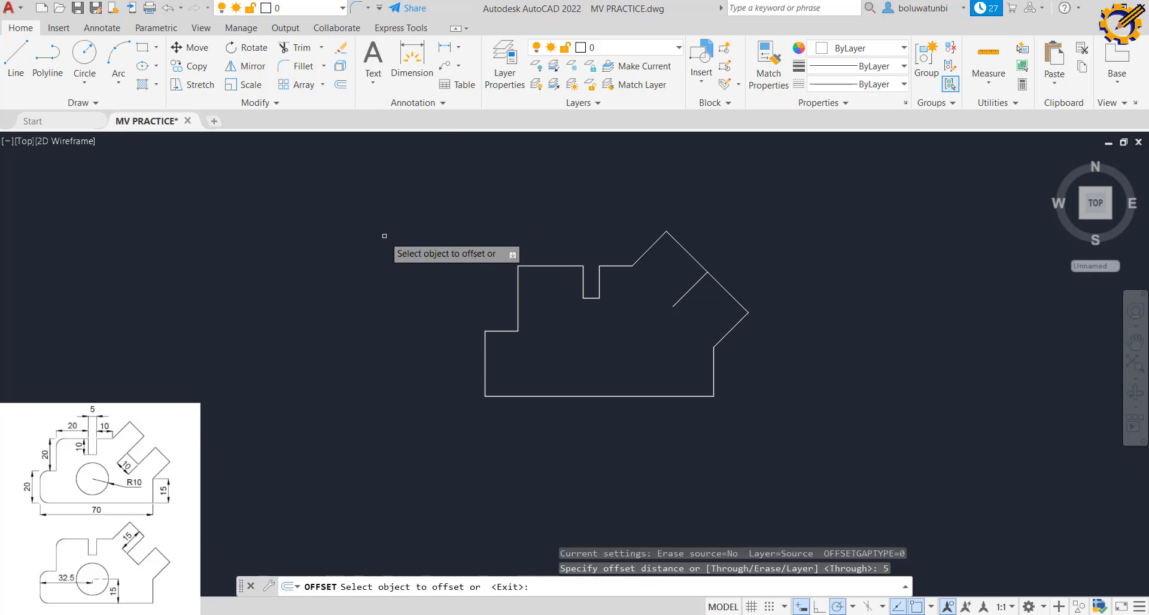
left_click(688, 292)
left_click(662, 269)
left_click(691, 289)
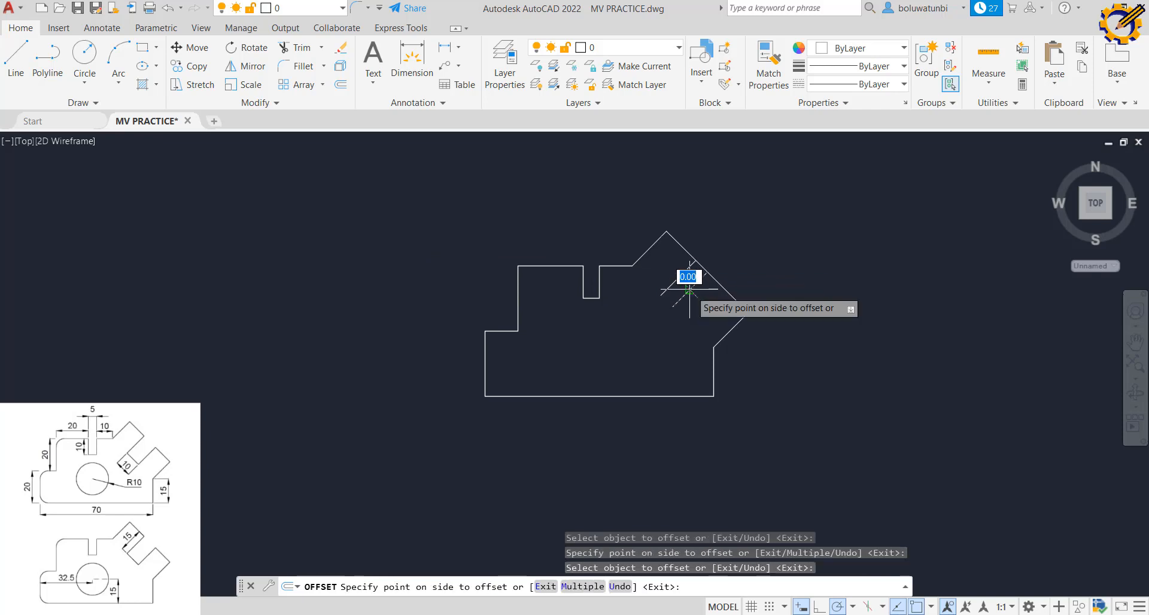
left_click(714, 317)
right_click(711, 318)
left_click(727, 325)
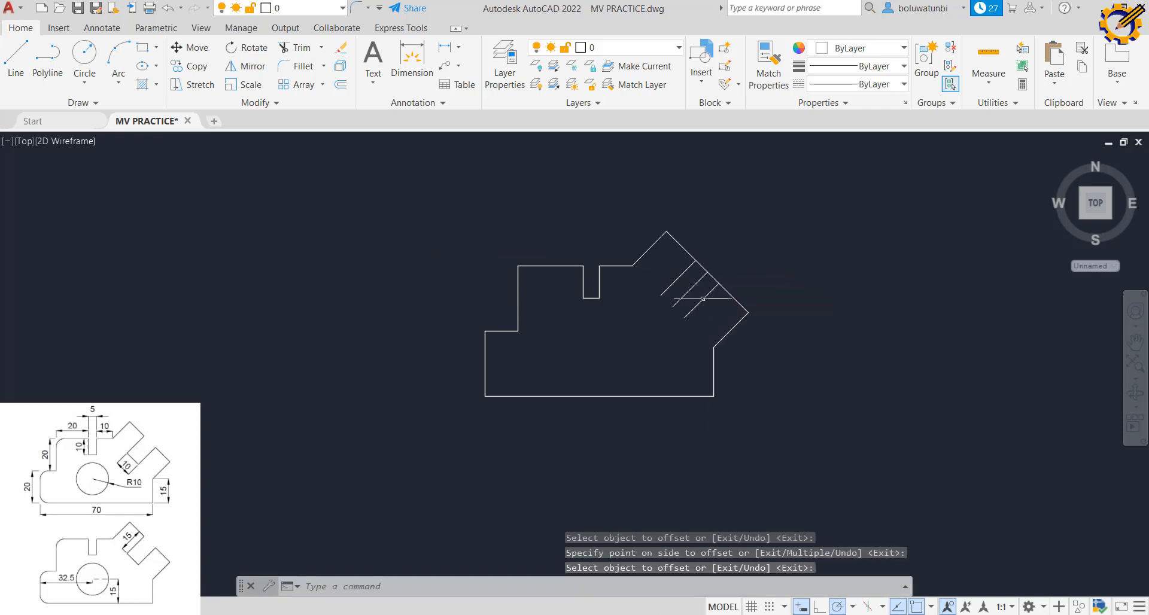
left_click(689, 288)
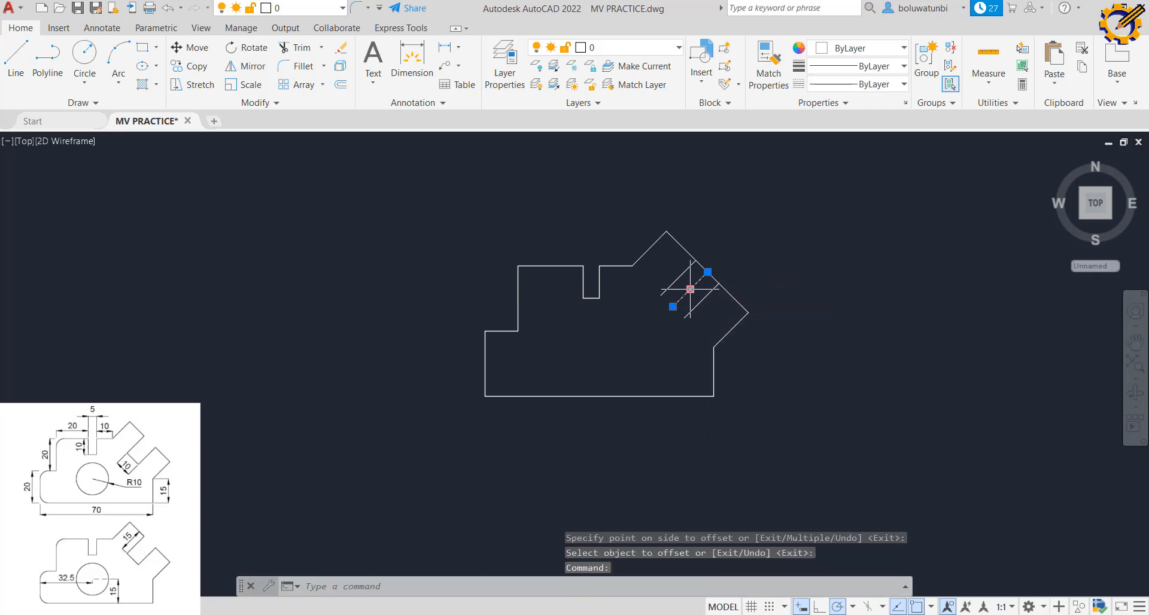
key("Delete")
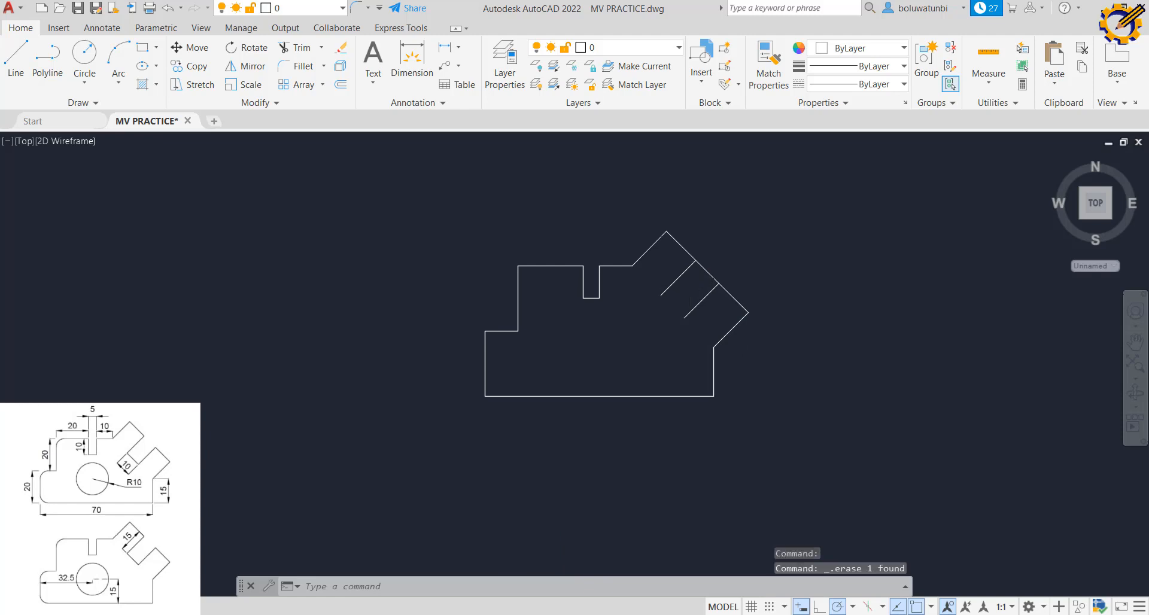
- Draw a line joining the inner ends of the two offset lines to close the angled notch
left_click(14, 60)
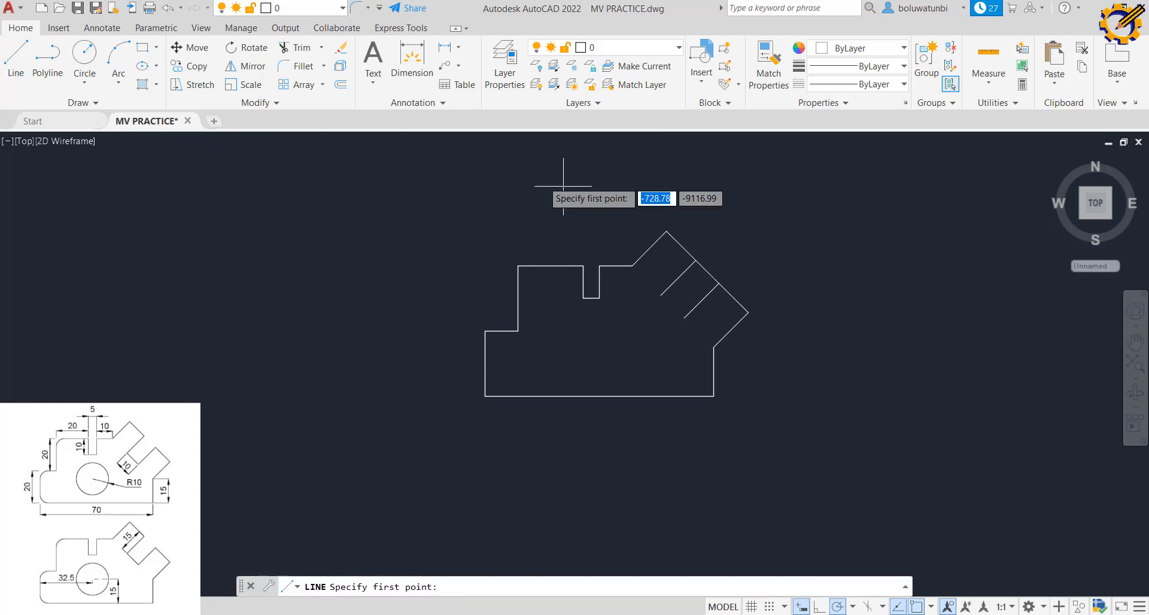
left_click(661, 295)
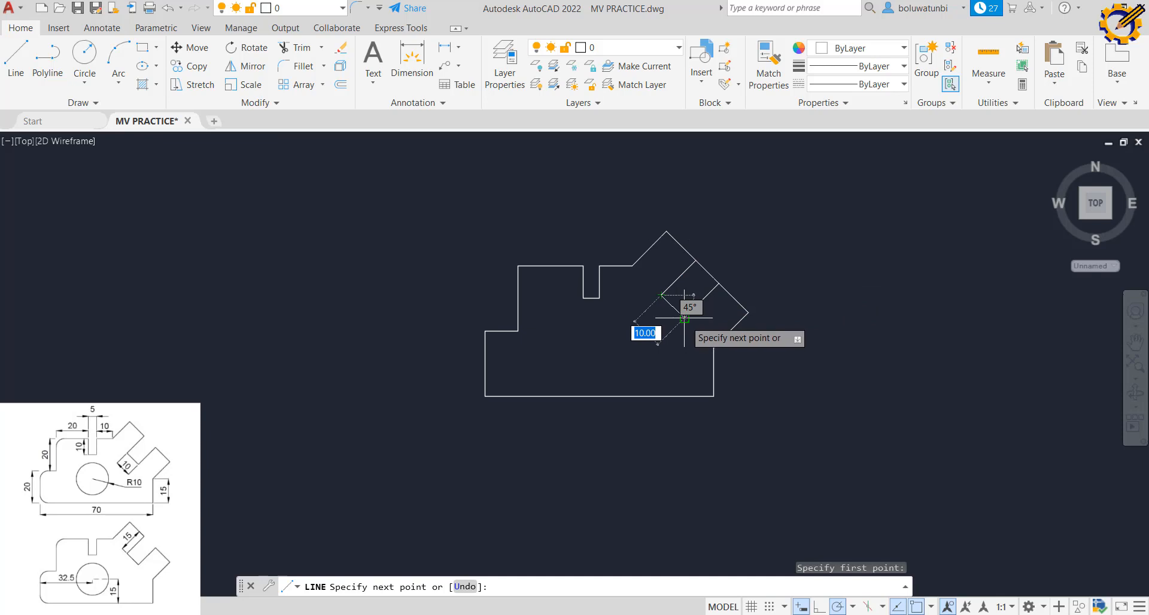
left_click(684, 317)
right_click(691, 322)
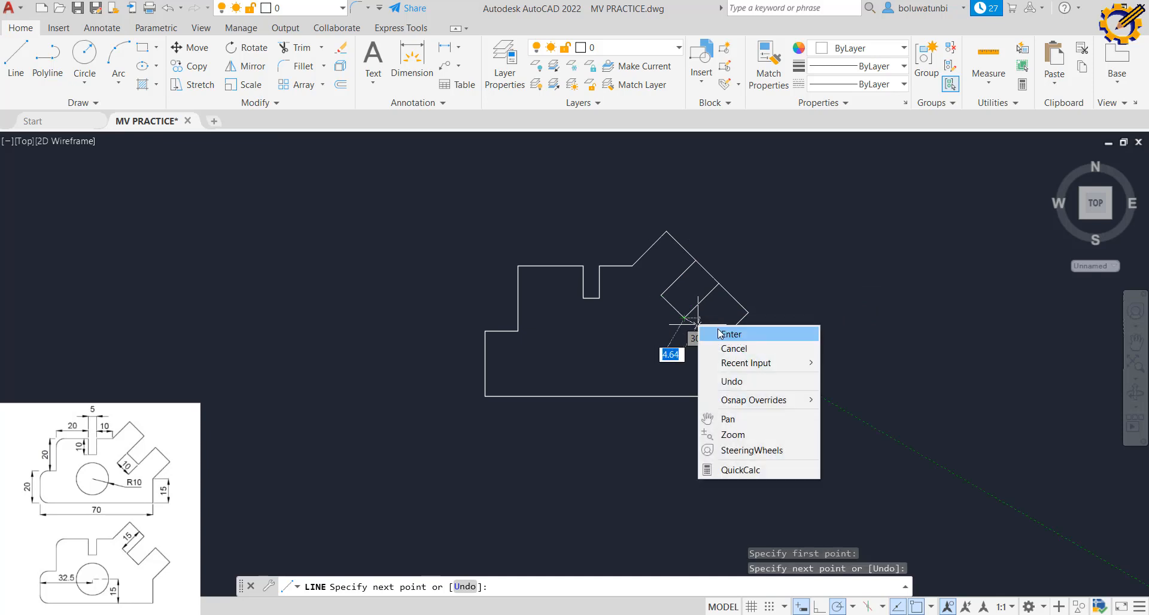
left_click(720, 330)
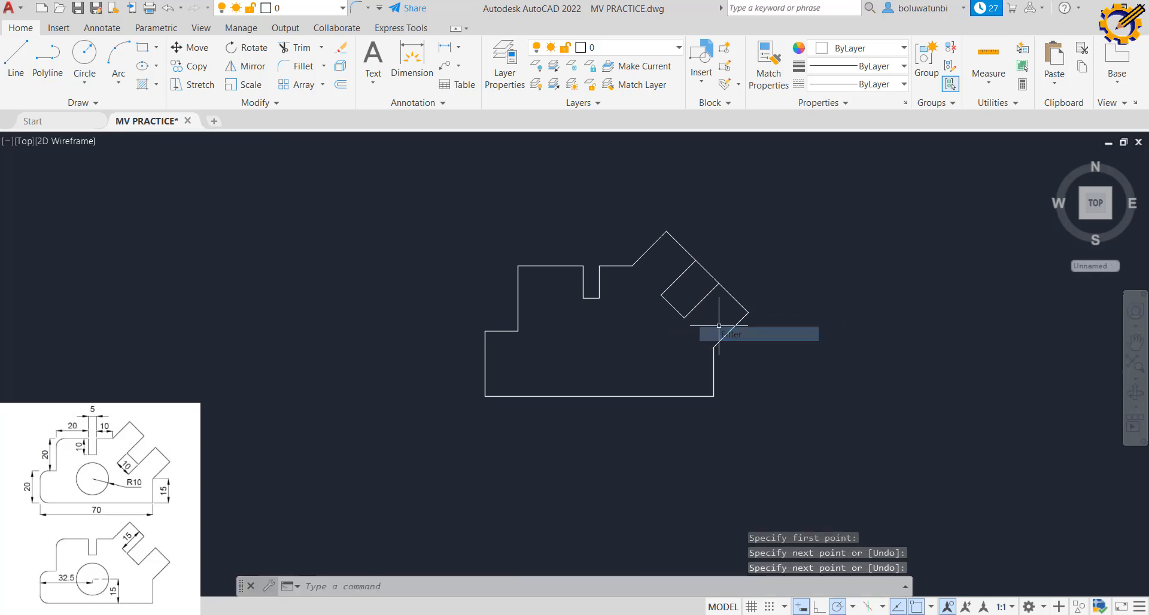
- Trim the part of the long diagonal edge between the two notch sides to open the notch
left_click(296, 48)
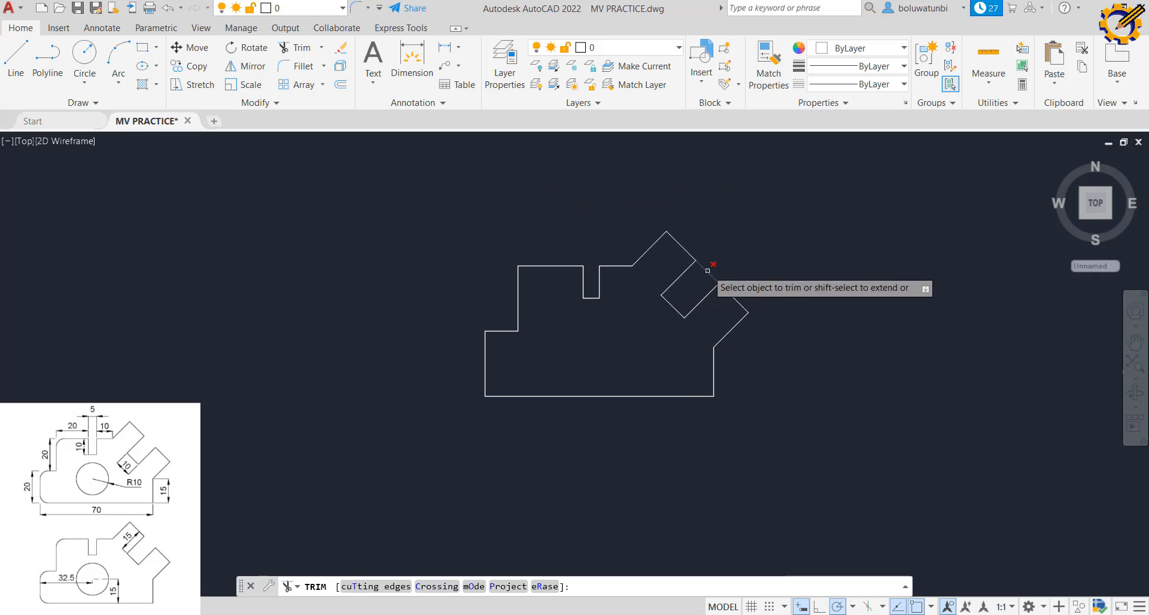
left_click(708, 270)
key("Escape")
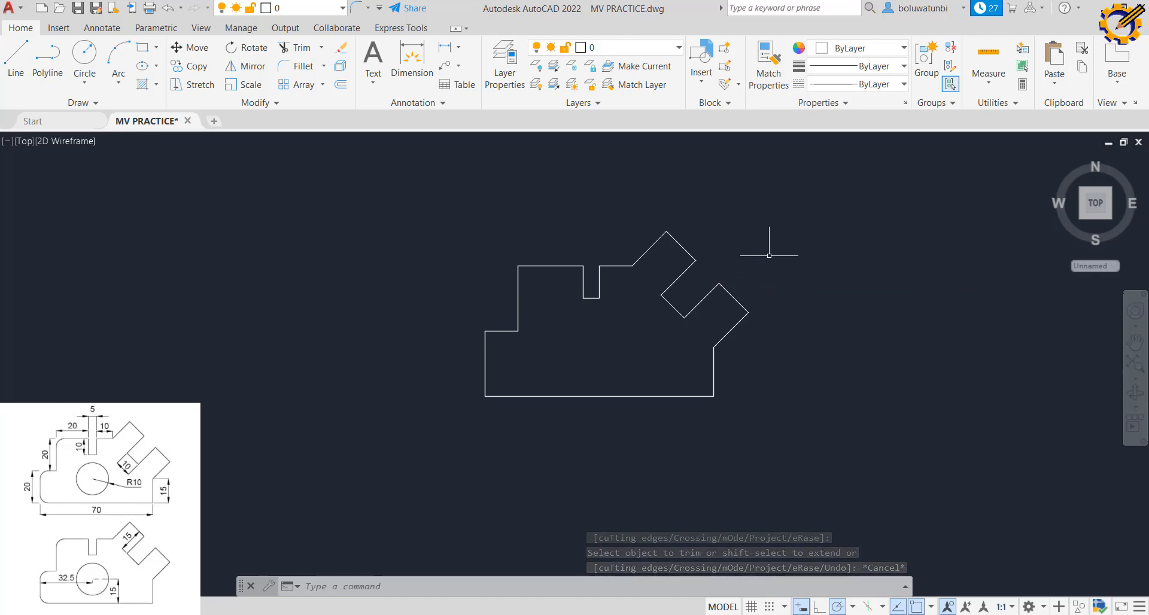
- Offset the lower-left vertical edge by 32.5 into the plate as a construction line for the hole centre
left_click(340, 85)
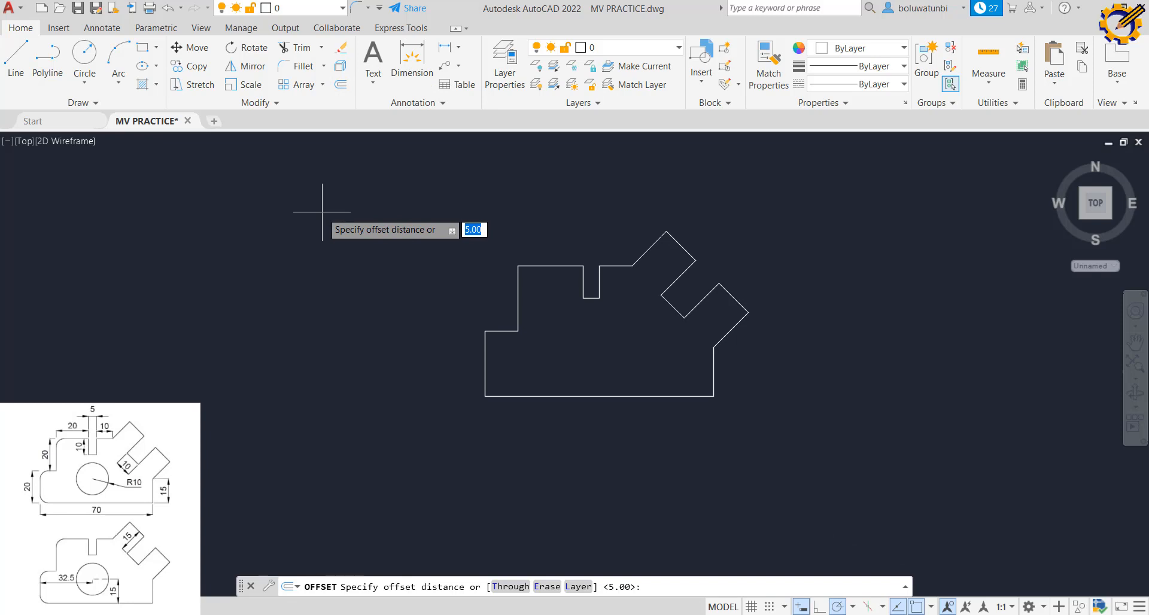
type("32.5")
key("Return")
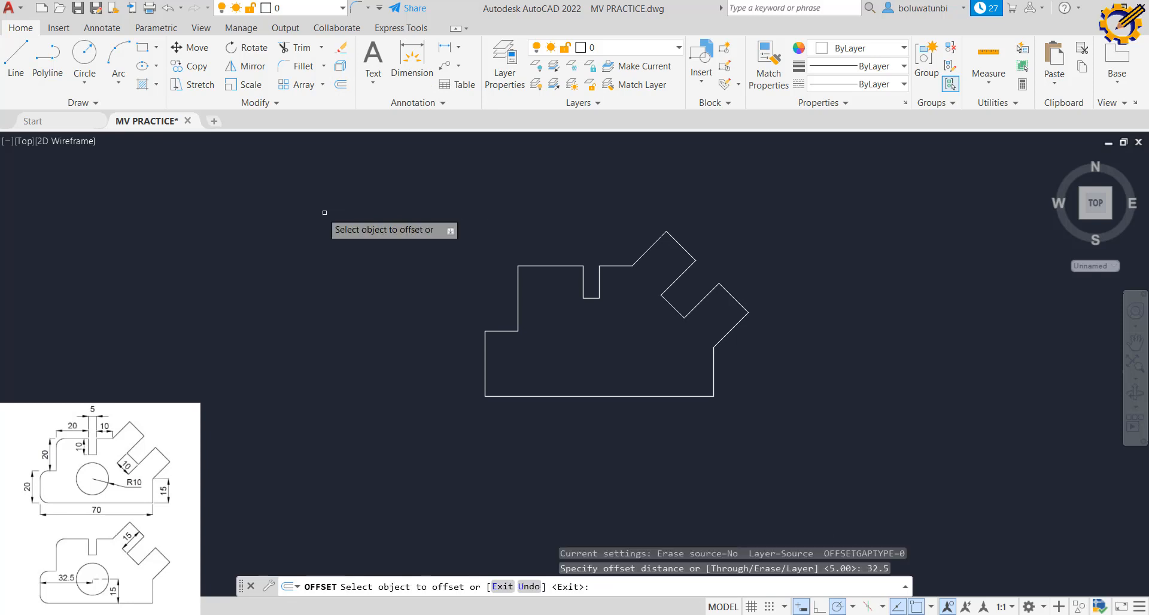
left_click(482, 356)
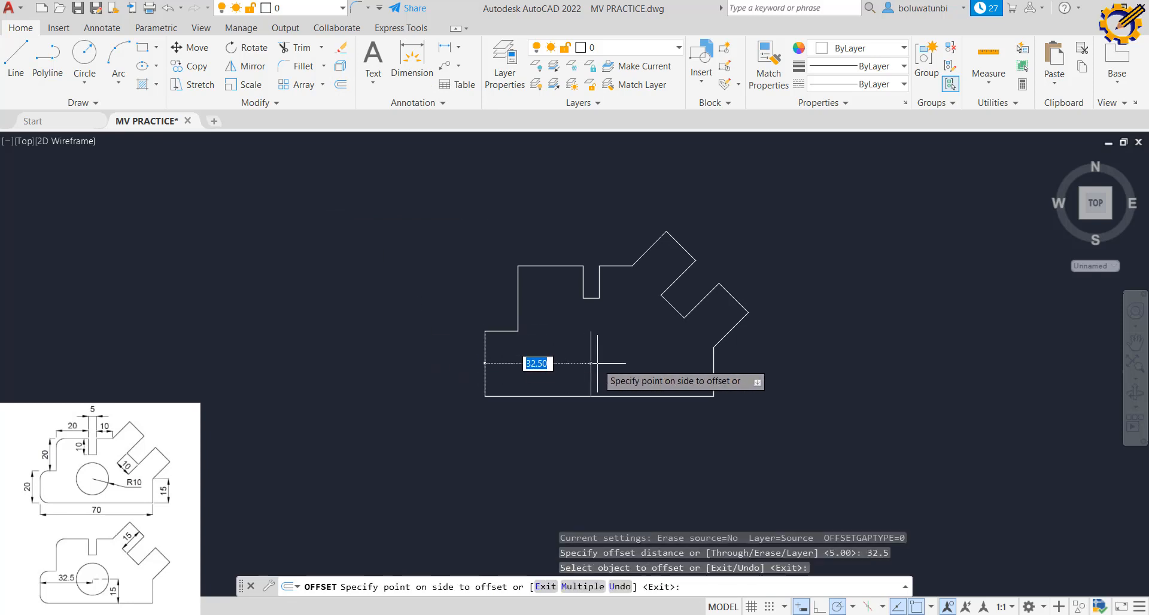
left_click(597, 362)
right_click(614, 365)
left_click(622, 371)
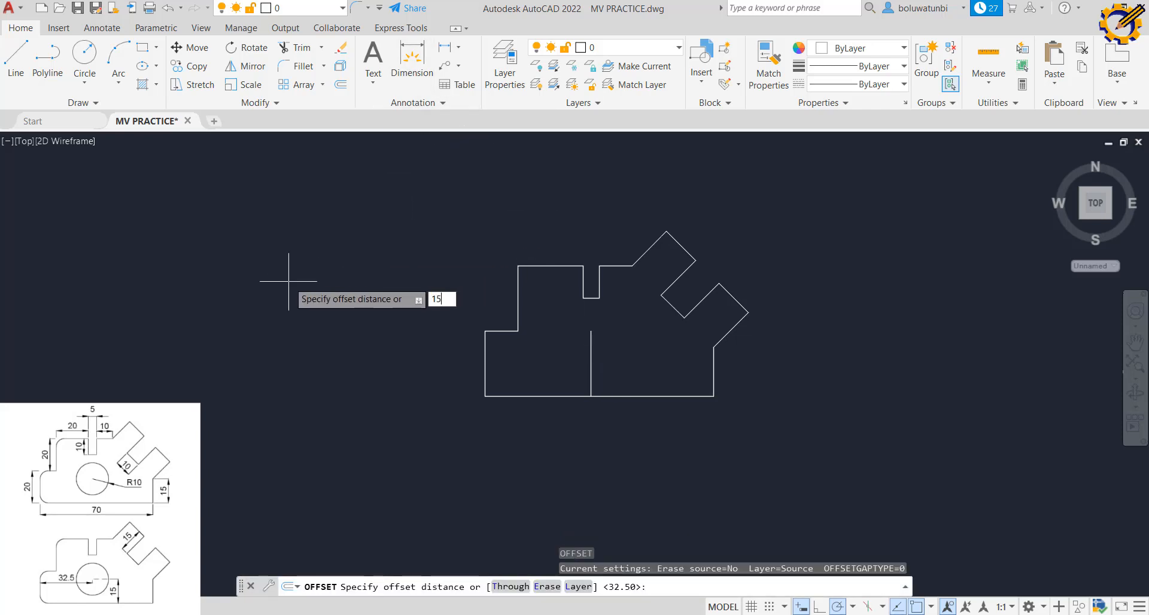
- Offset the bottom edge upward by 15 as the second construction line for the hole centre
key("Return")
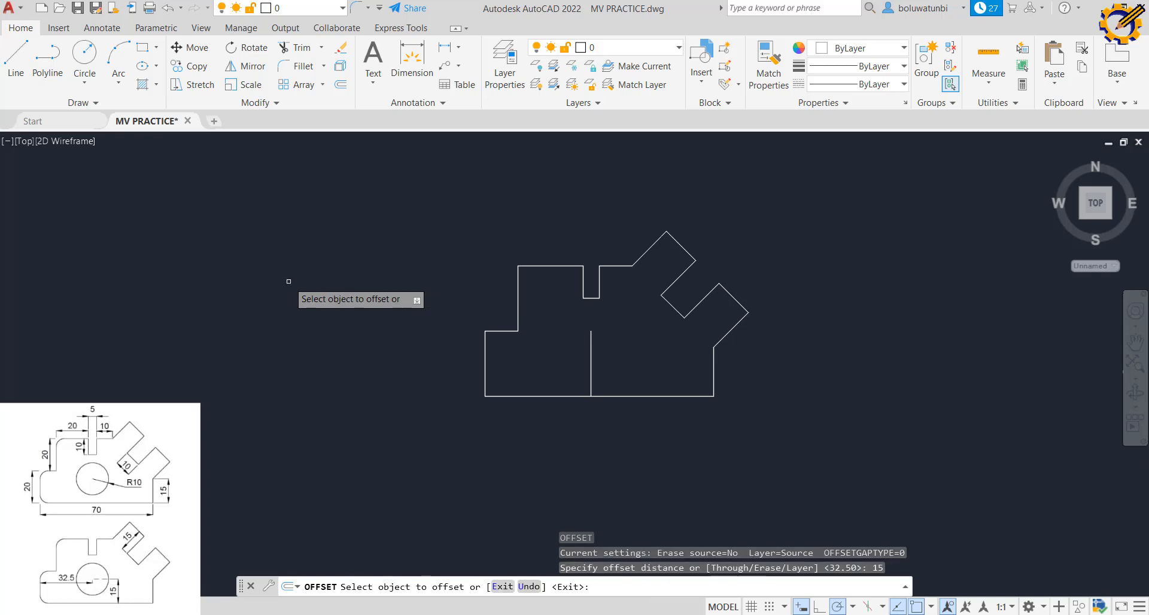
left_click(571, 396)
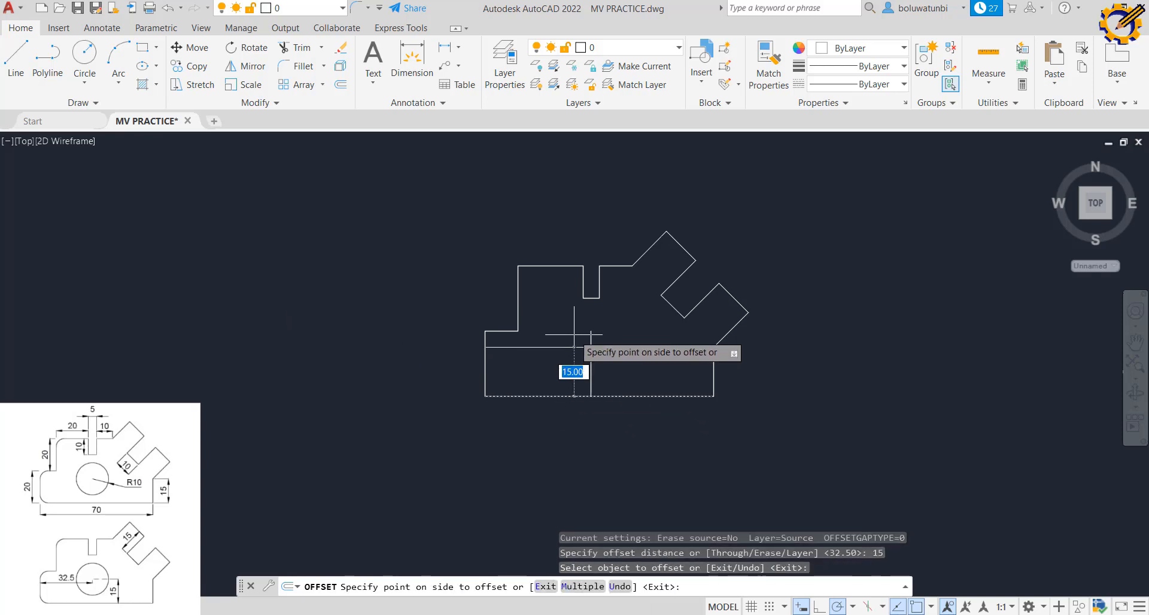
left_click(575, 338)
right_click(654, 343)
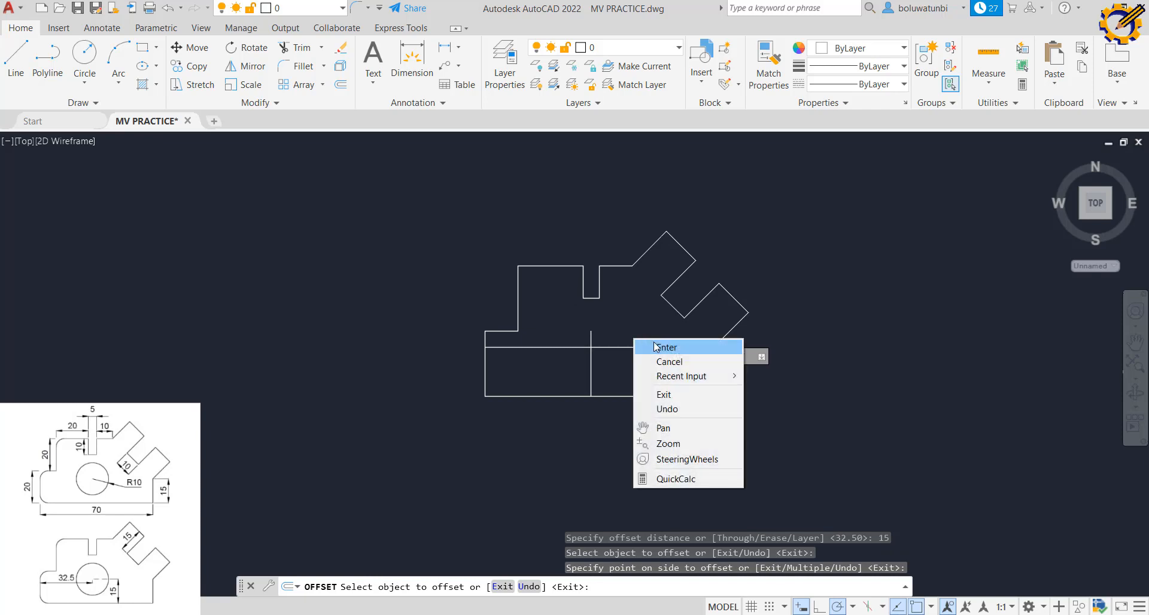
left_click(664, 347)
- Draw a circle of radius 10 centred on the intersection of the two construction lines
left_click(88, 59)
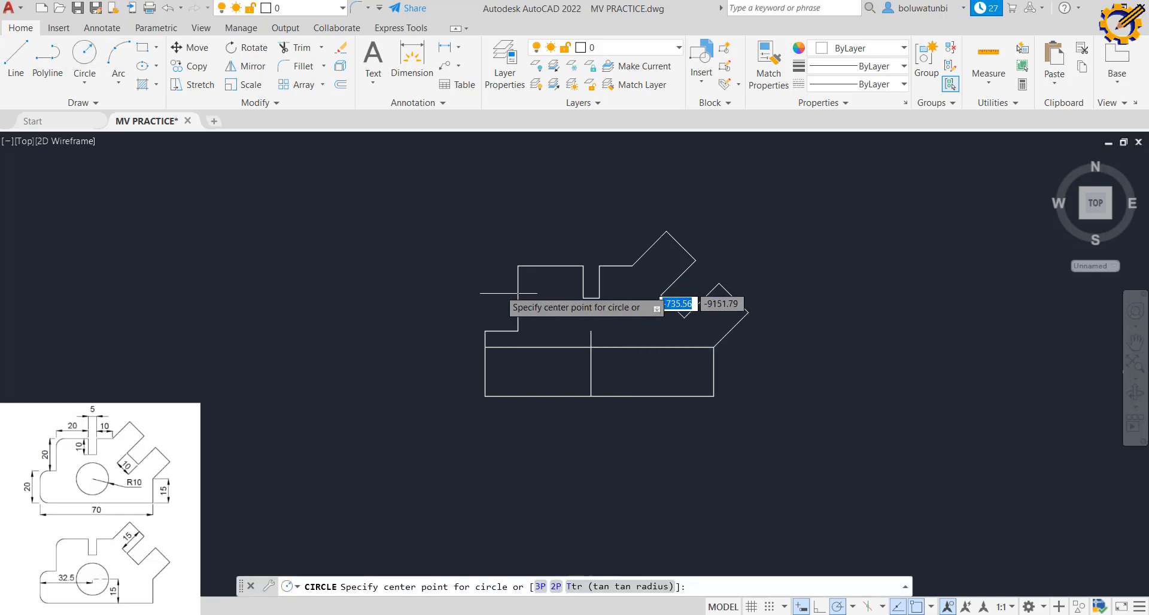
left_click(591, 347)
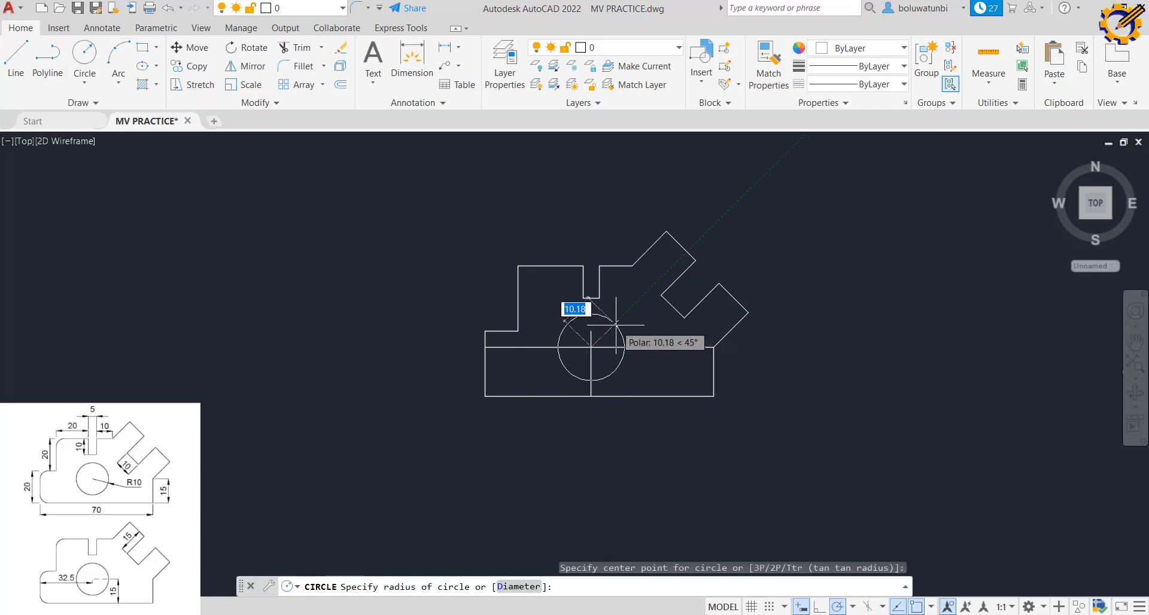
type("10")
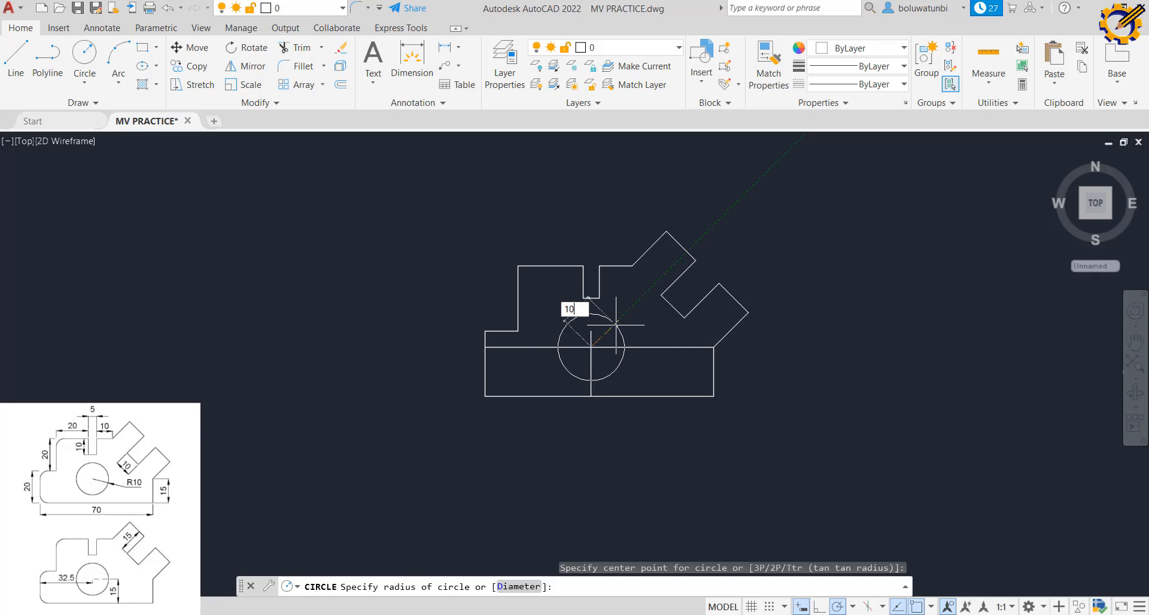
key("Return")
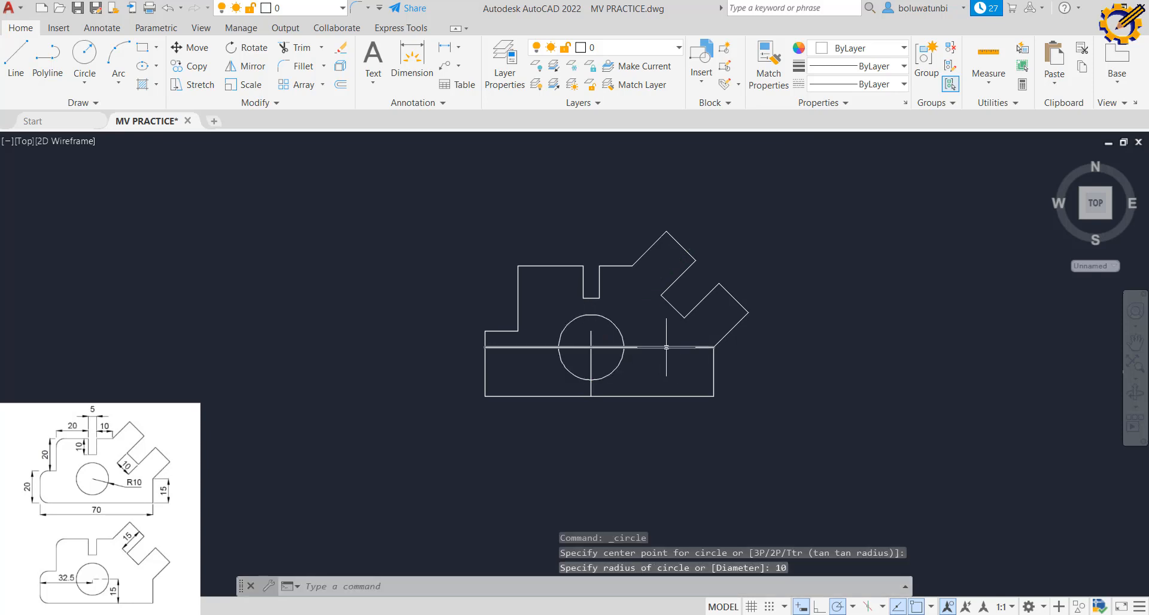
- Erase the horizontal and vertical construction lines crossing at the circle's centre
left_click(593, 347)
left_click(590, 340)
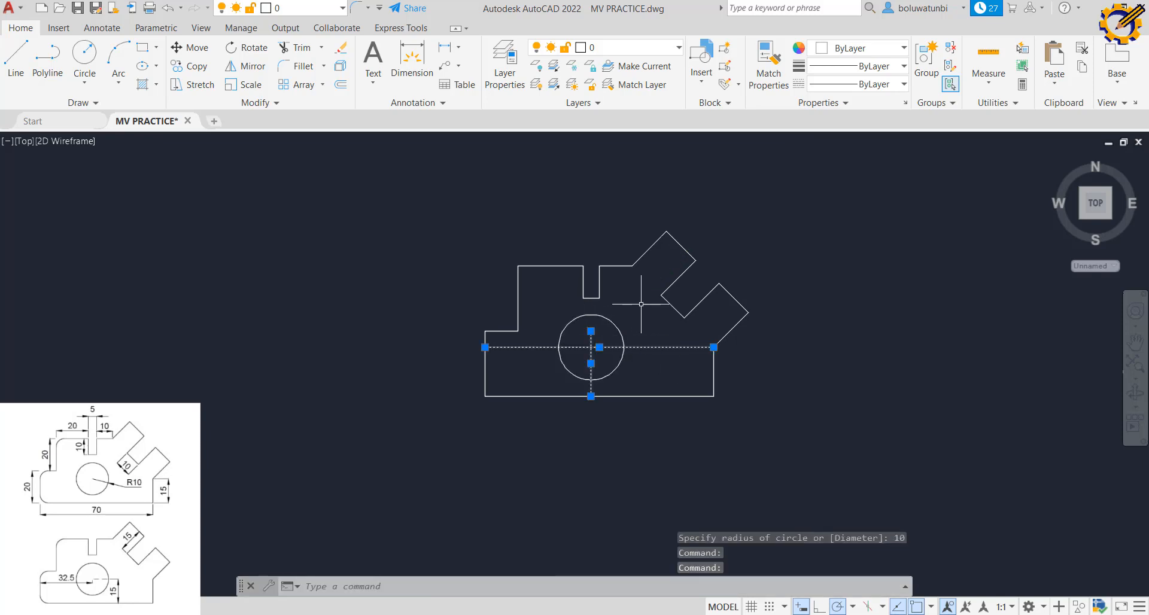
key("Delete")
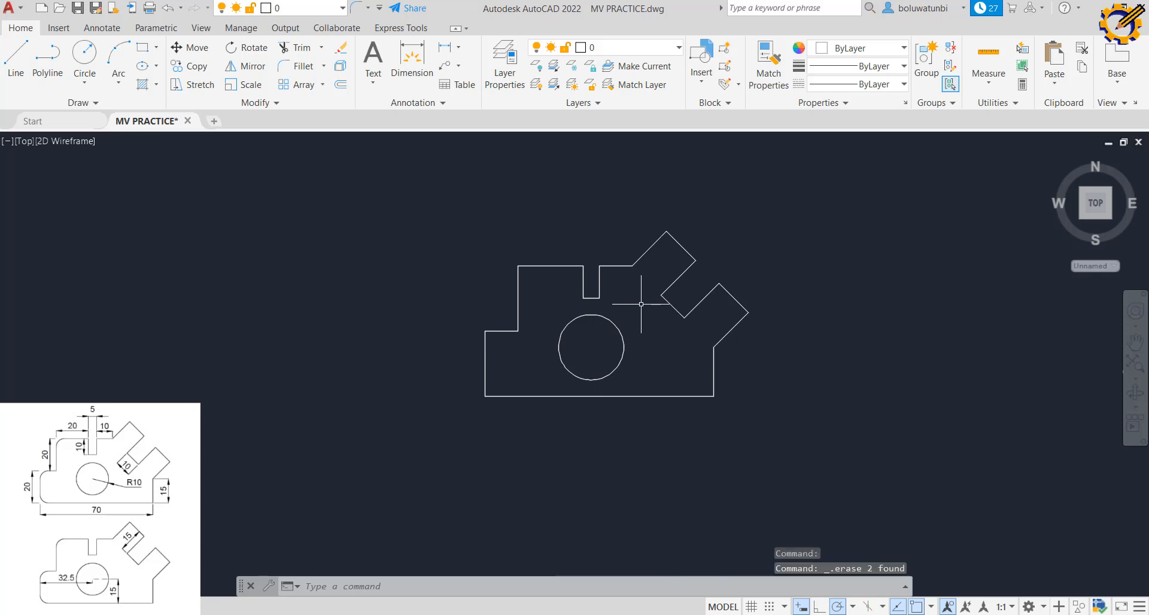
- Fillet the plate's bottom-left corner with a radius of 5
left_click(285, 68)
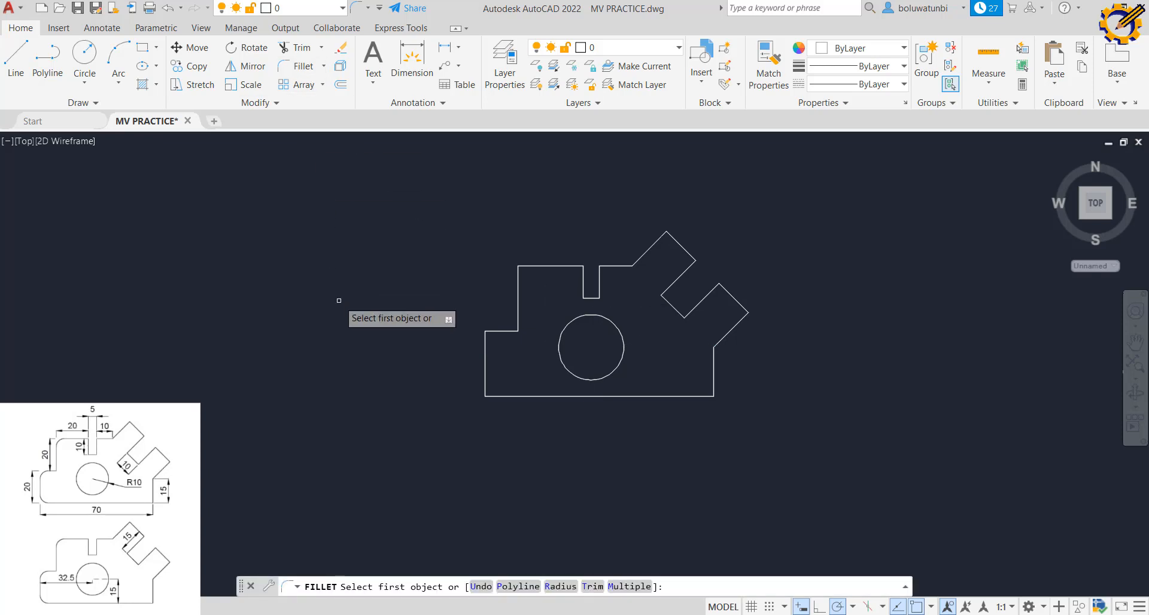
left_click(560, 586)
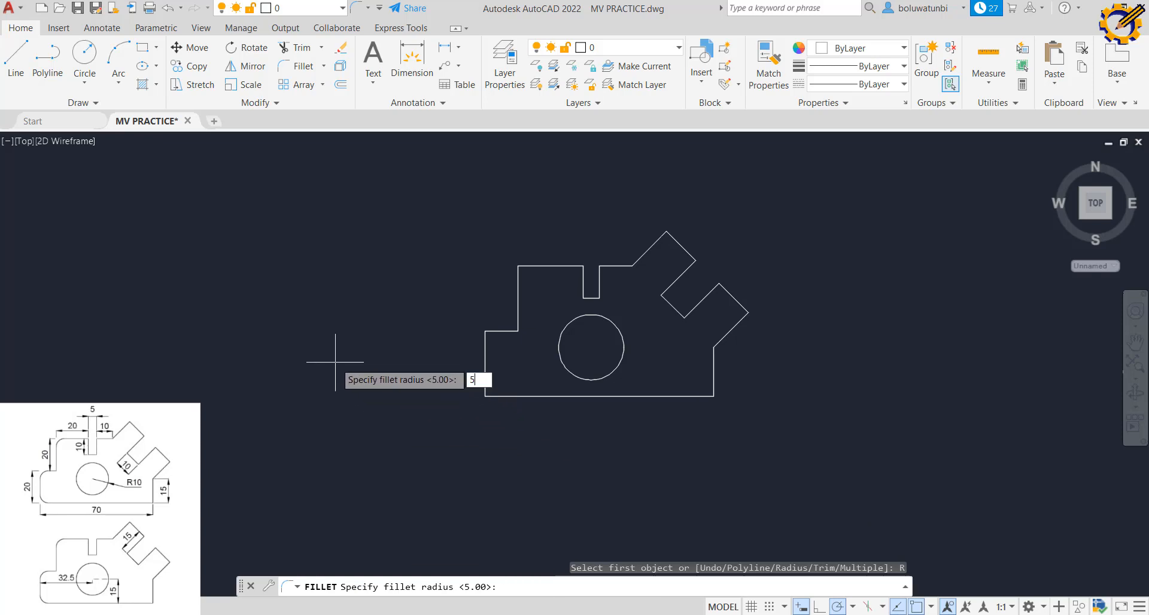
key("Return")
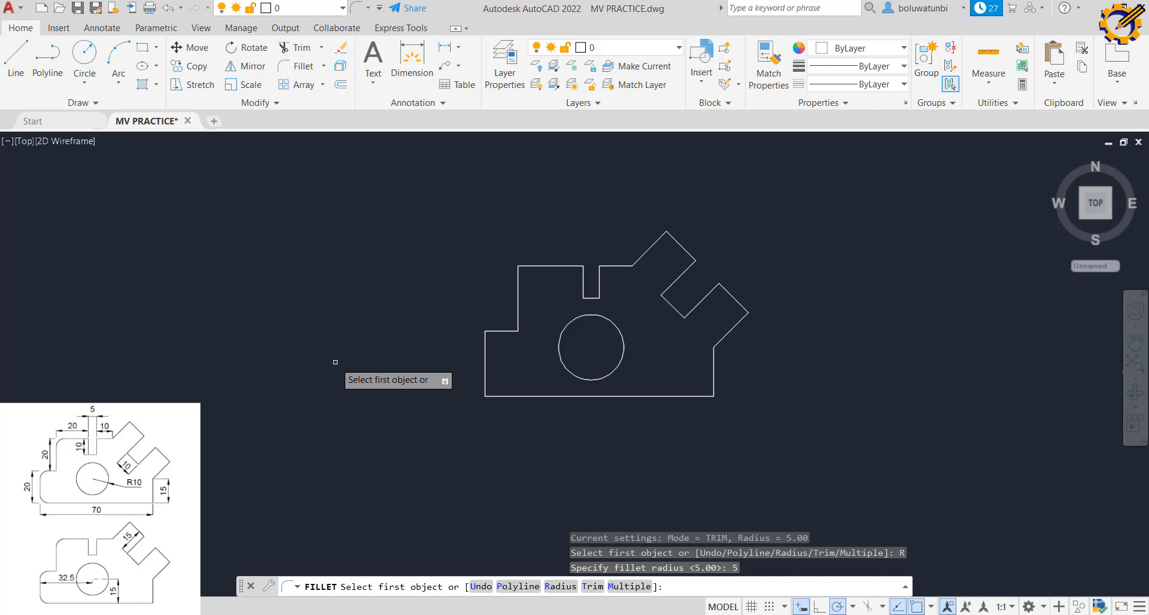
left_click(483, 380)
left_click(497, 396)
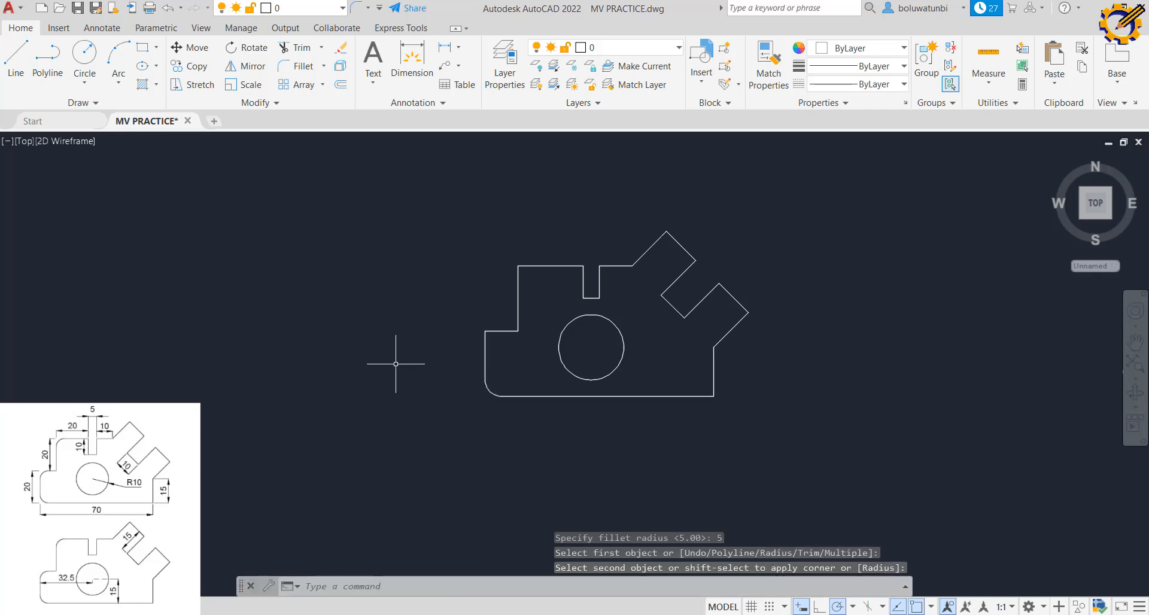
- Fillet the outer corner of the lower-left step and the plate's upper-left corner with the same radius of 5
key("Return")
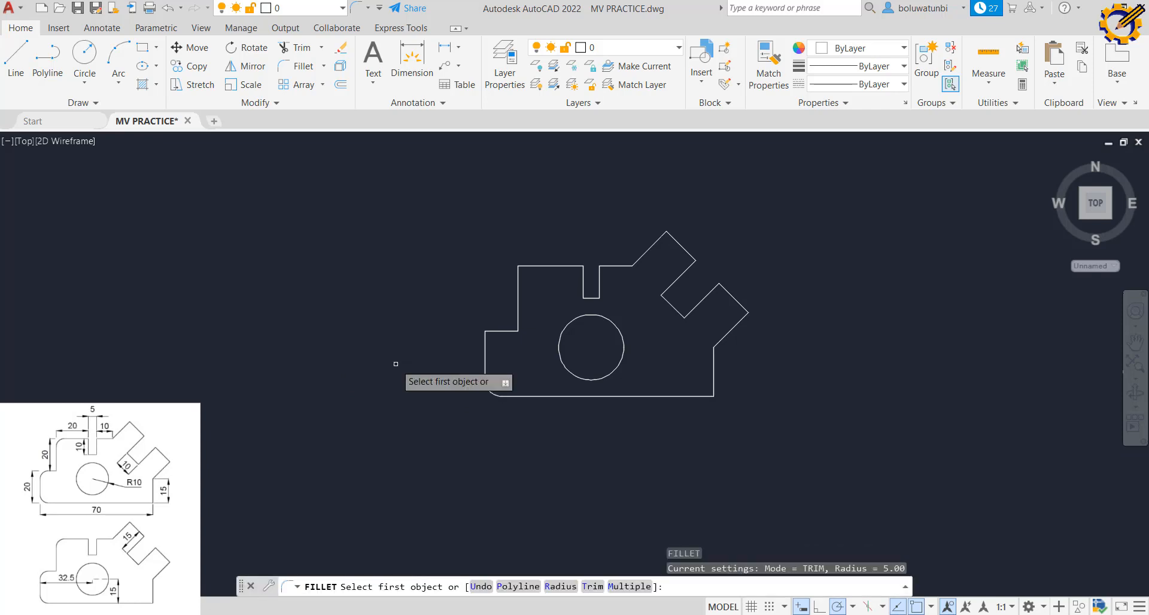
left_click(485, 346)
left_click(489, 329)
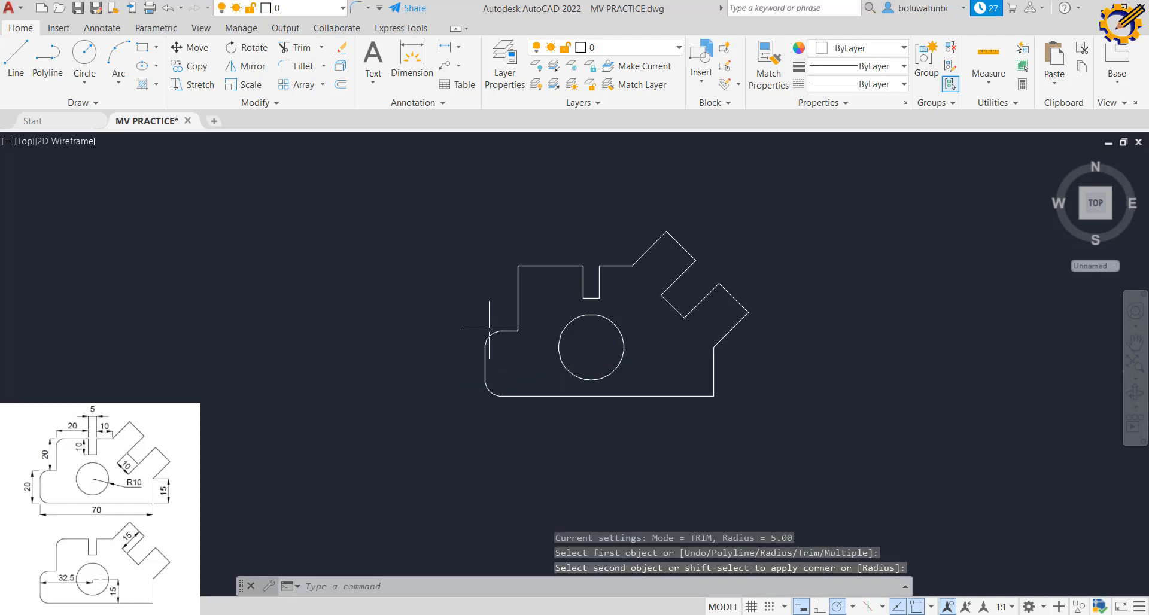
key("Return")
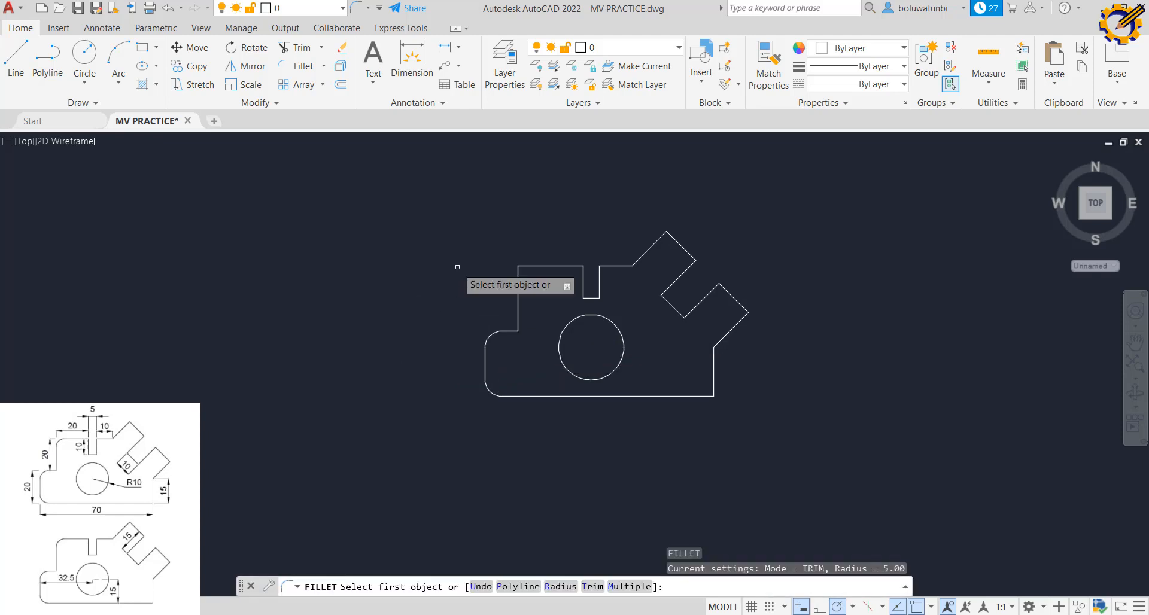
left_click(517, 297)
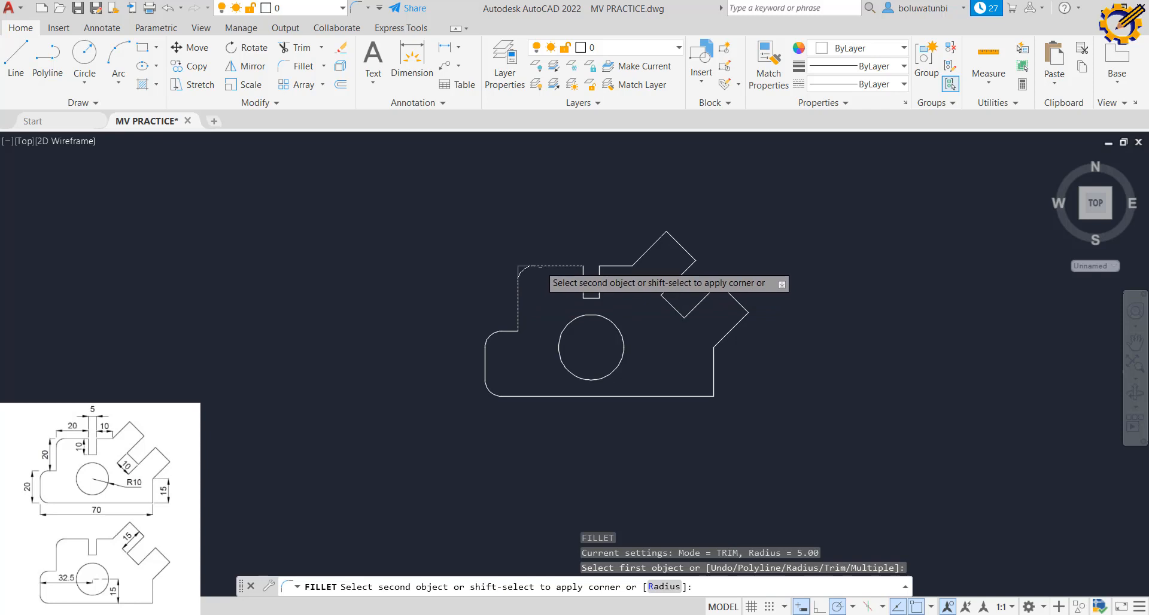
left_click(541, 266)
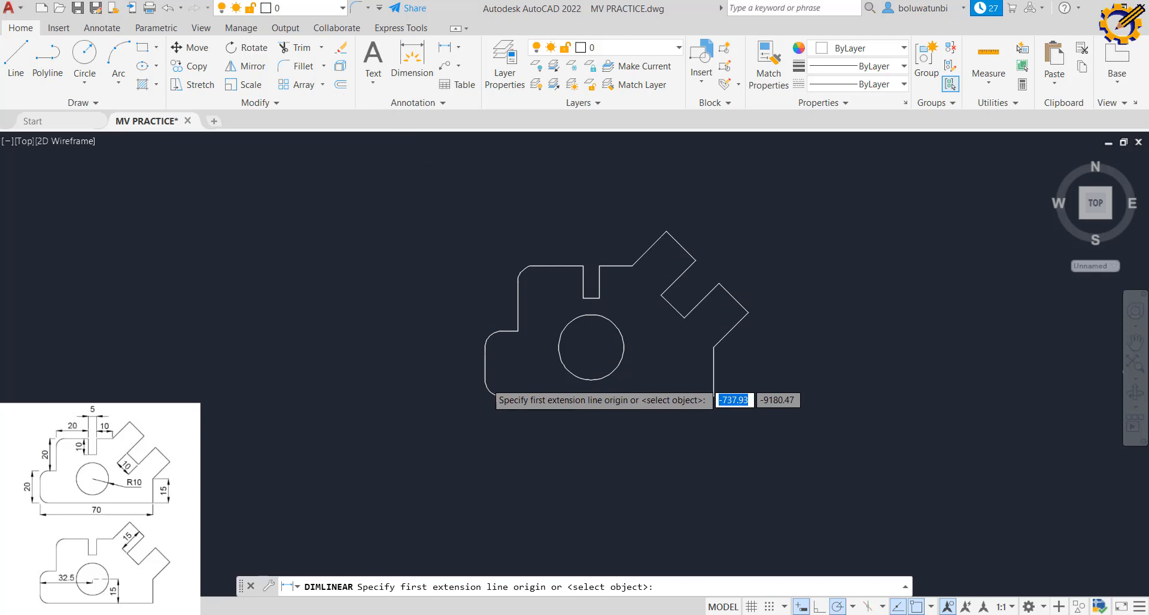
- Add linear dimensions for the plate's overall width below the bottom edge and the lower-left step's height beside it
left_click(485, 380)
left_click(713, 396)
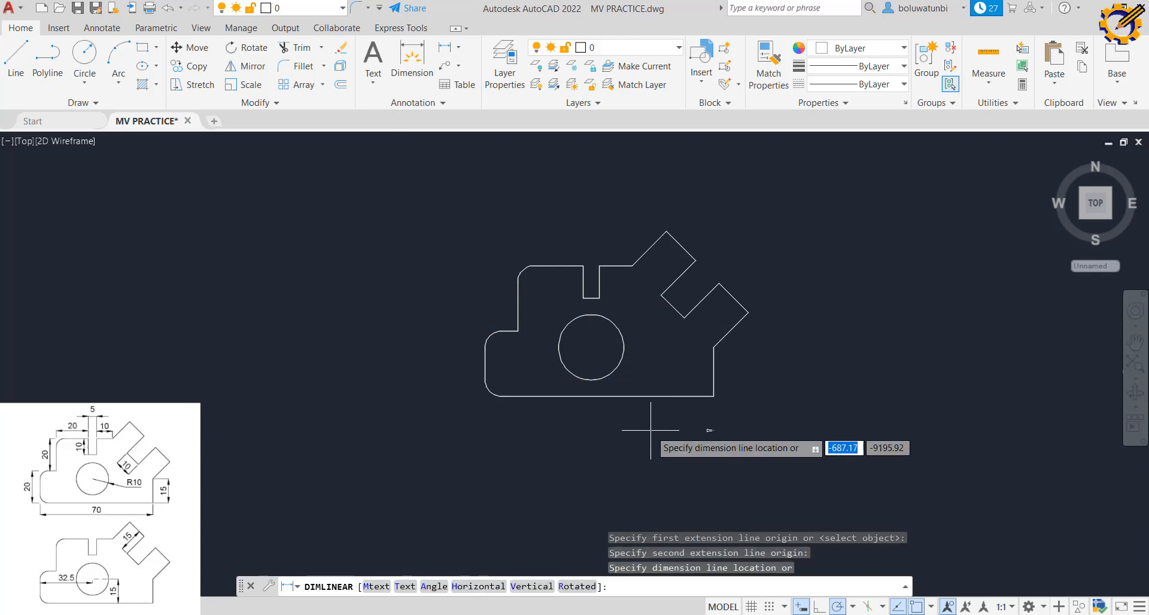
left_click(645, 425)
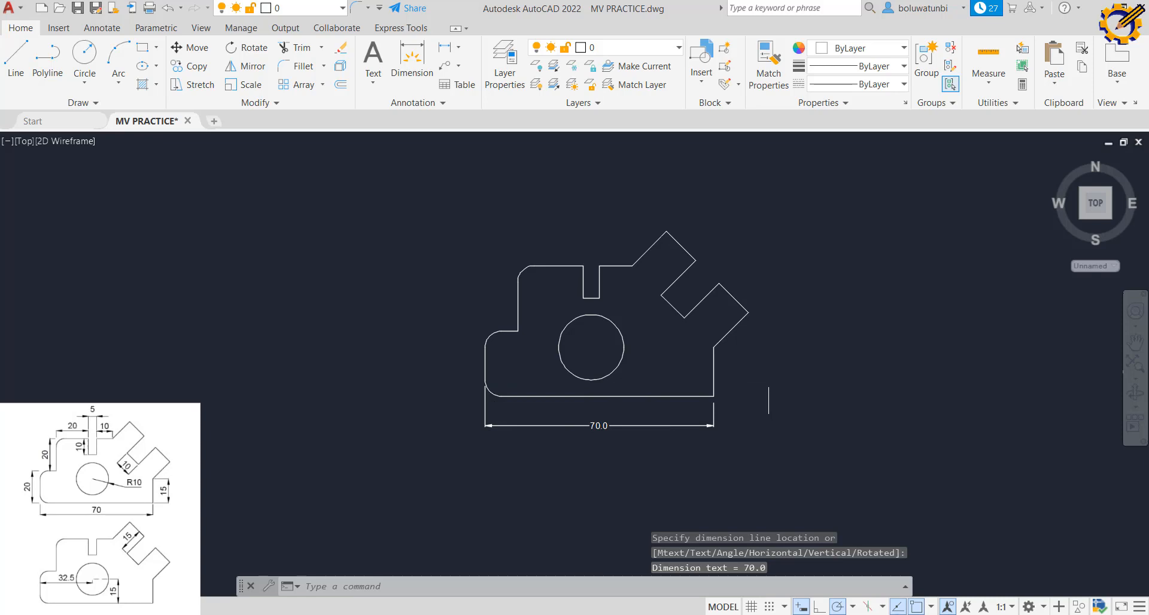
key("Return")
left_click(501, 331)
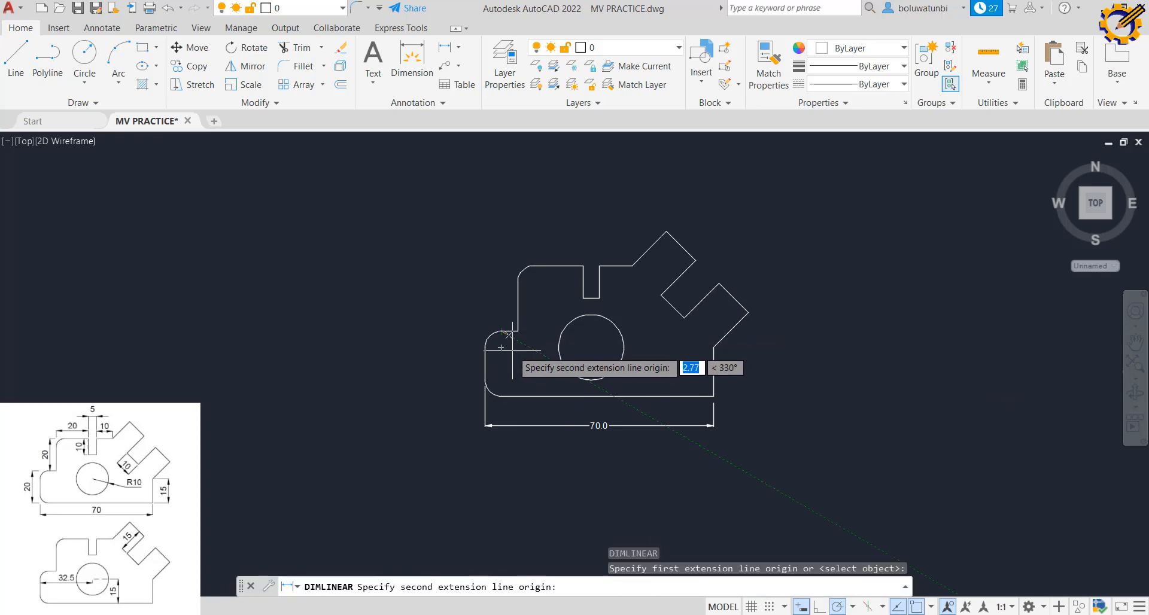
left_click(485, 394)
left_click(454, 376)
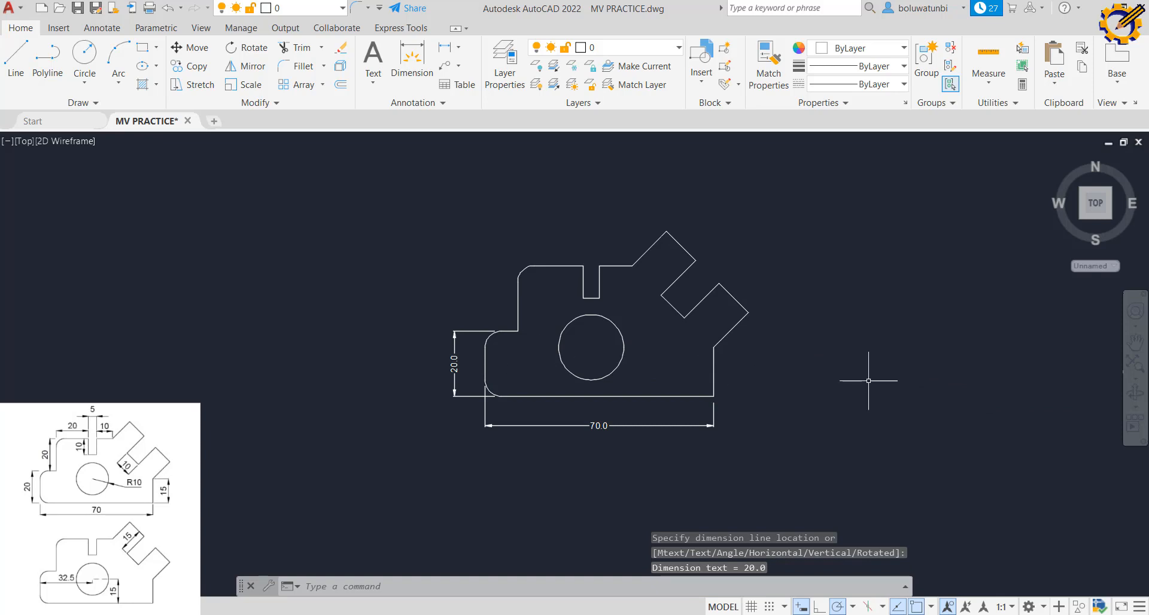
- Add a vertical linear dimension to the plate's short right edge, placed just outside the outline
key("Return")
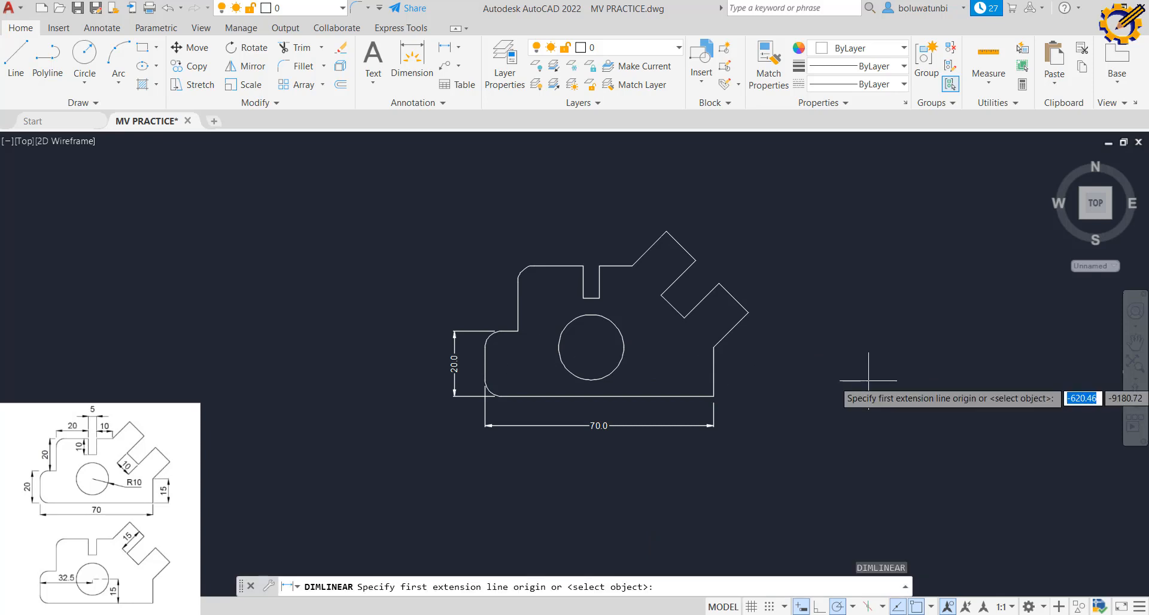
left_click(713, 347)
left_click(713, 396)
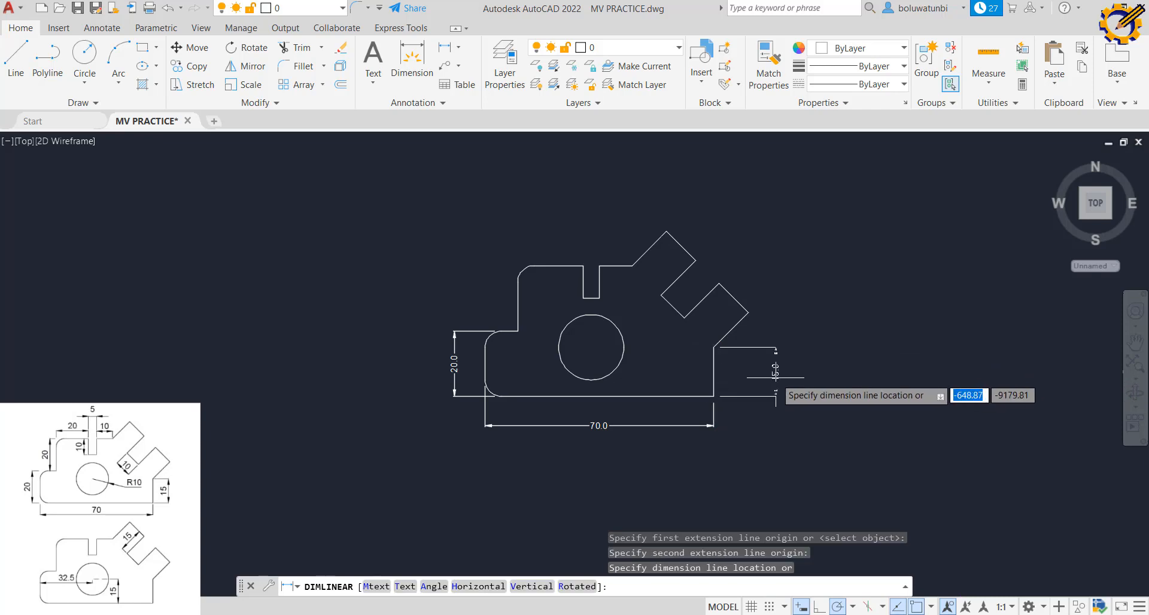
left_click(739, 371)
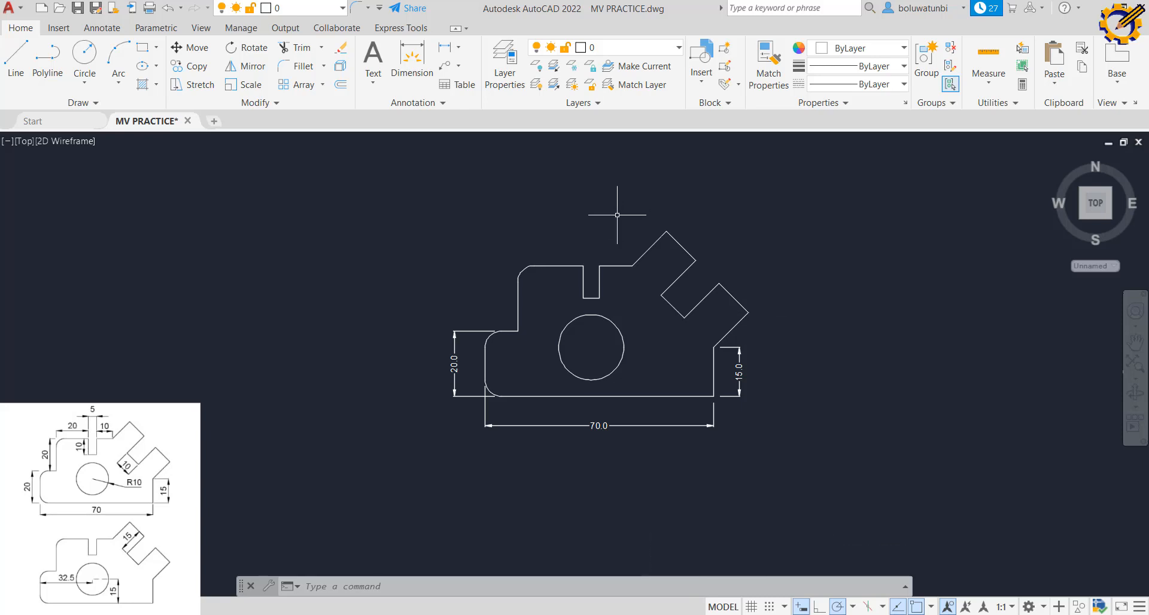
- Dimension the slot's width and the top edge segment between the slot and the angled arm, with both dimensions in line above the plate
key("space")
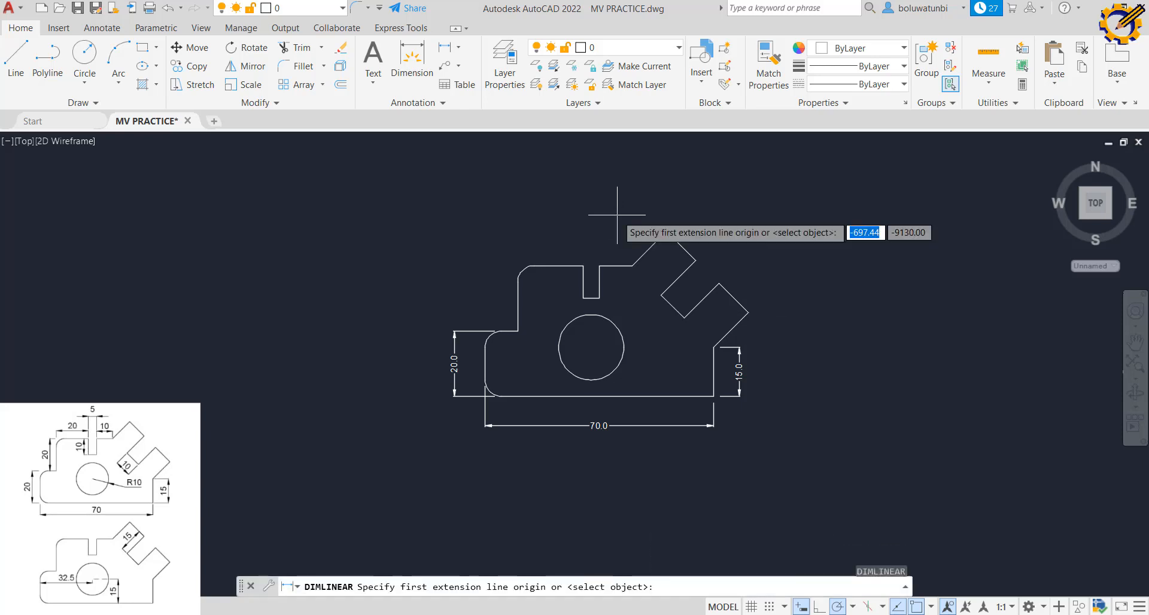
left_click(584, 265)
left_click(598, 265)
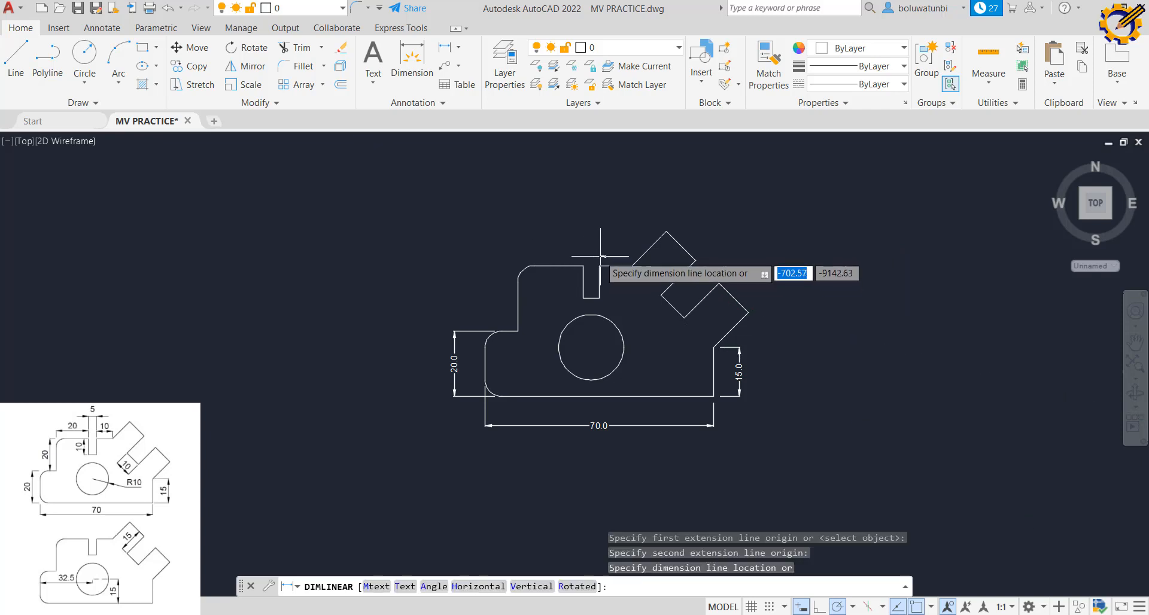
left_click(597, 242)
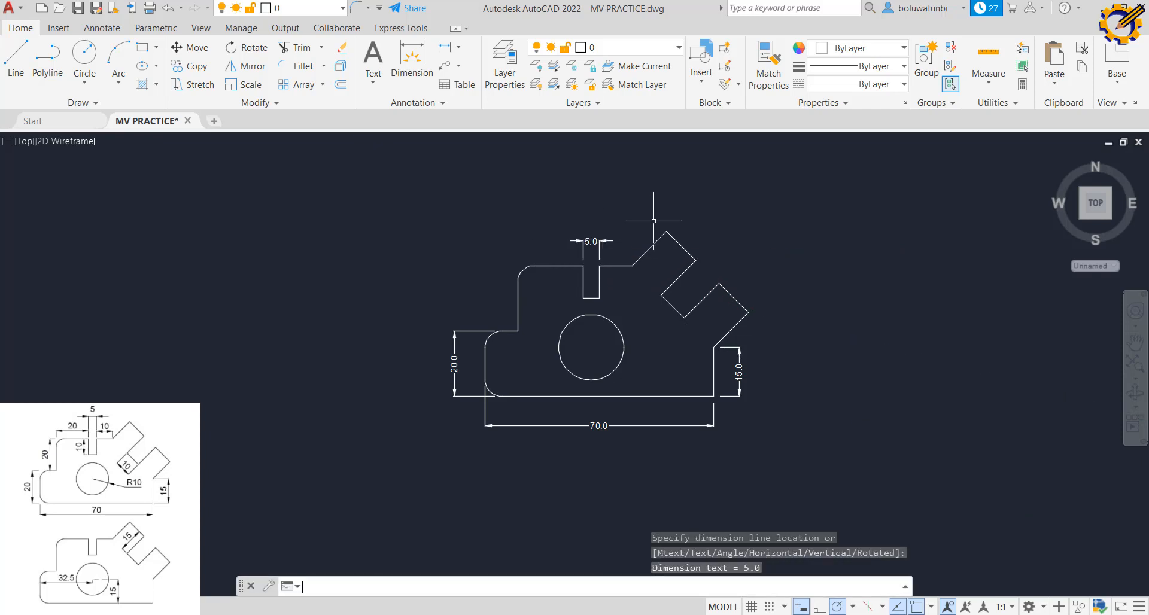
key("space")
left_click(599, 265)
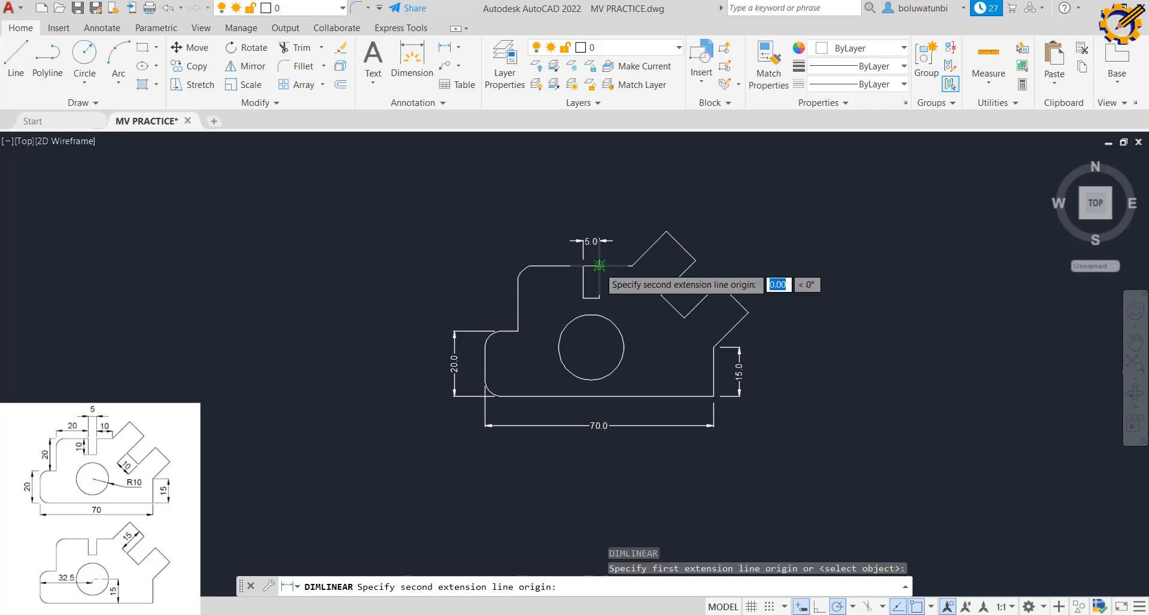
left_click(631, 265)
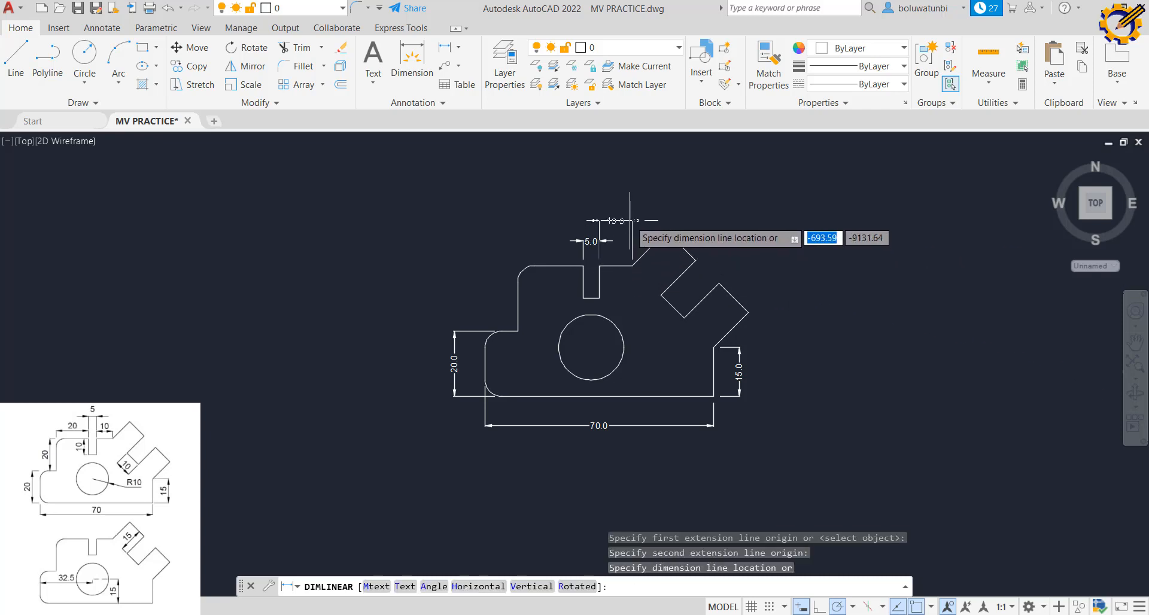
left_click(629, 240)
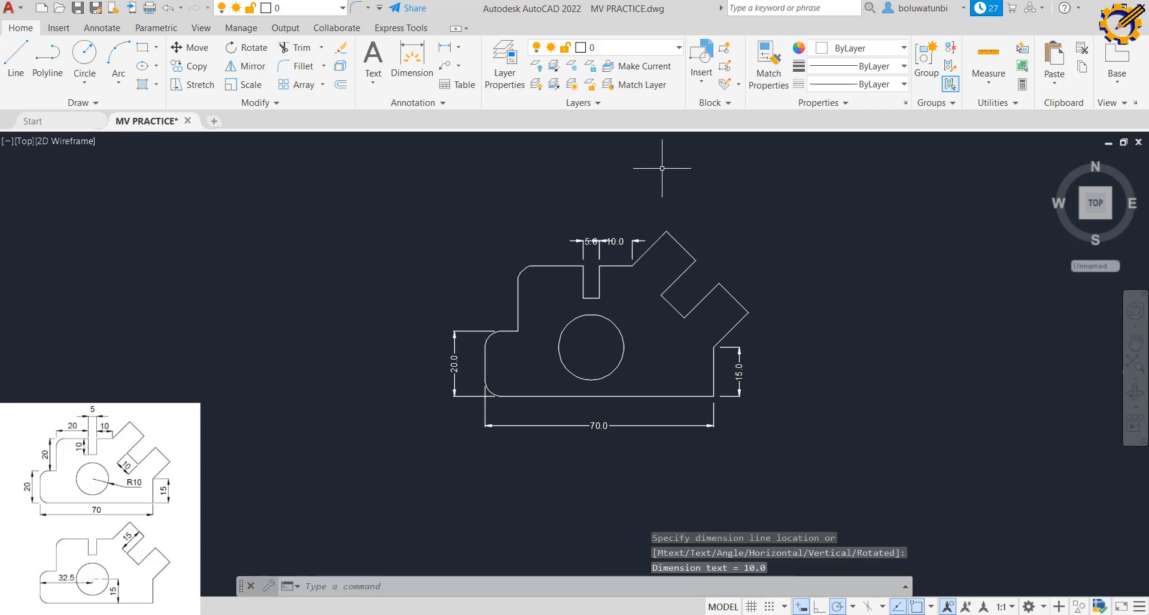
key("Return")
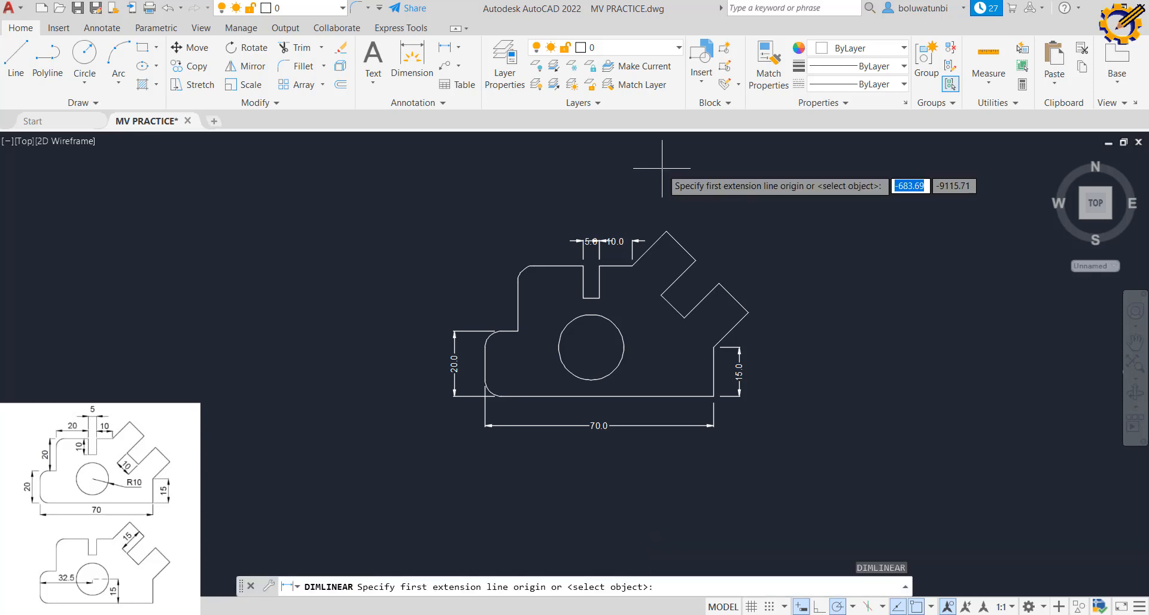
left_click(583, 265)
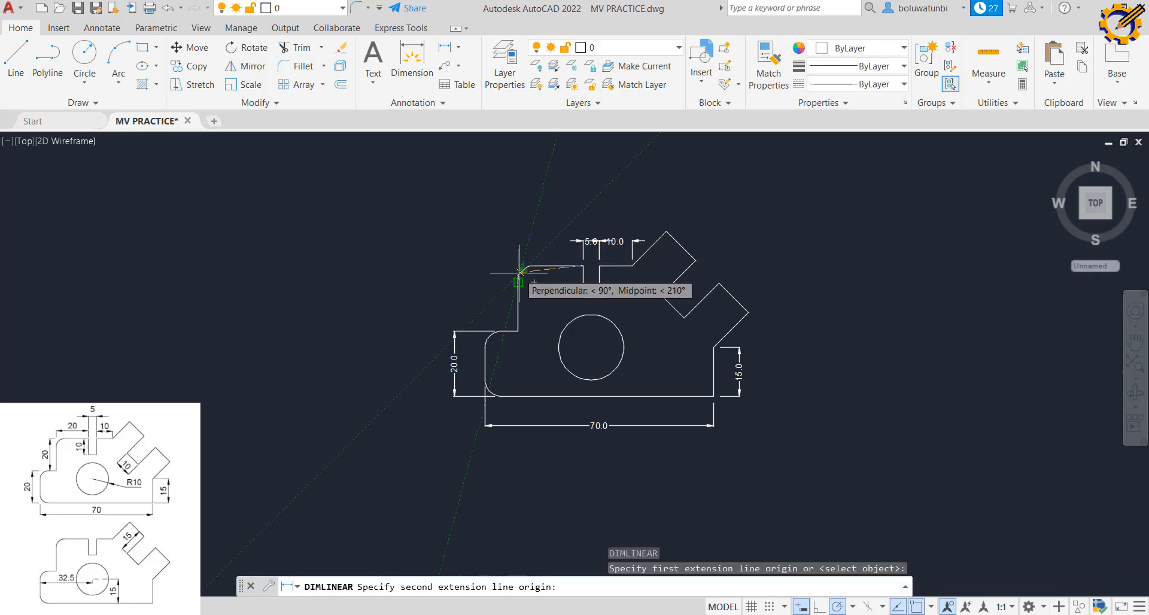
left_click(530, 268)
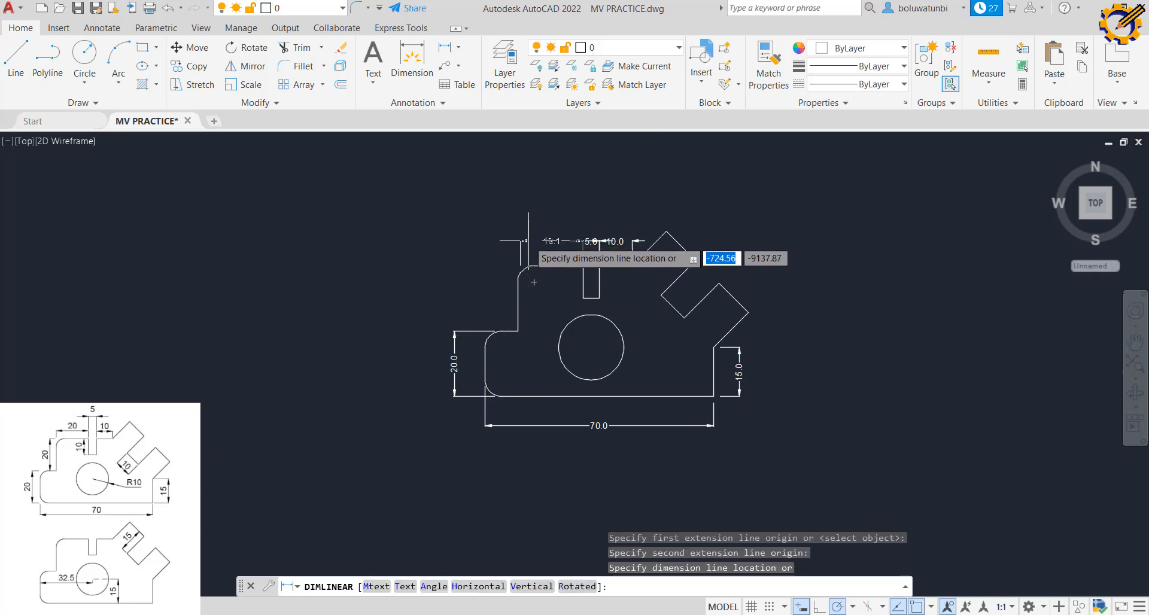
key("Escape")
- Dimension the horizontal distance from the plate's upper-left vertical edge to the slot's left side, in line with the slot width dimension
key("Return")
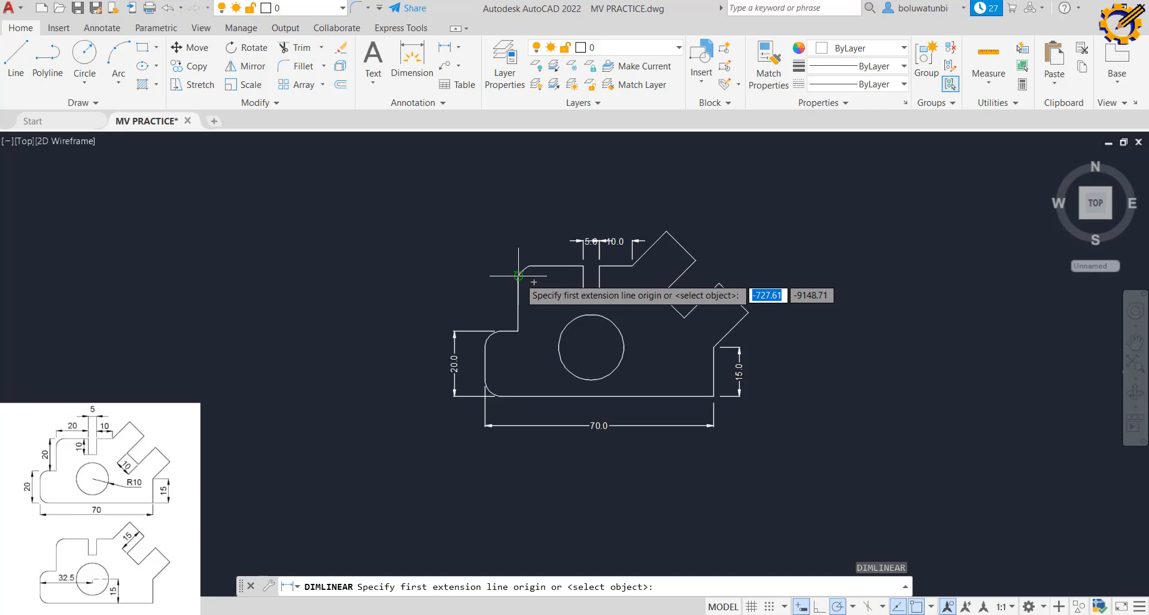
scroll(518, 276, "up", 4)
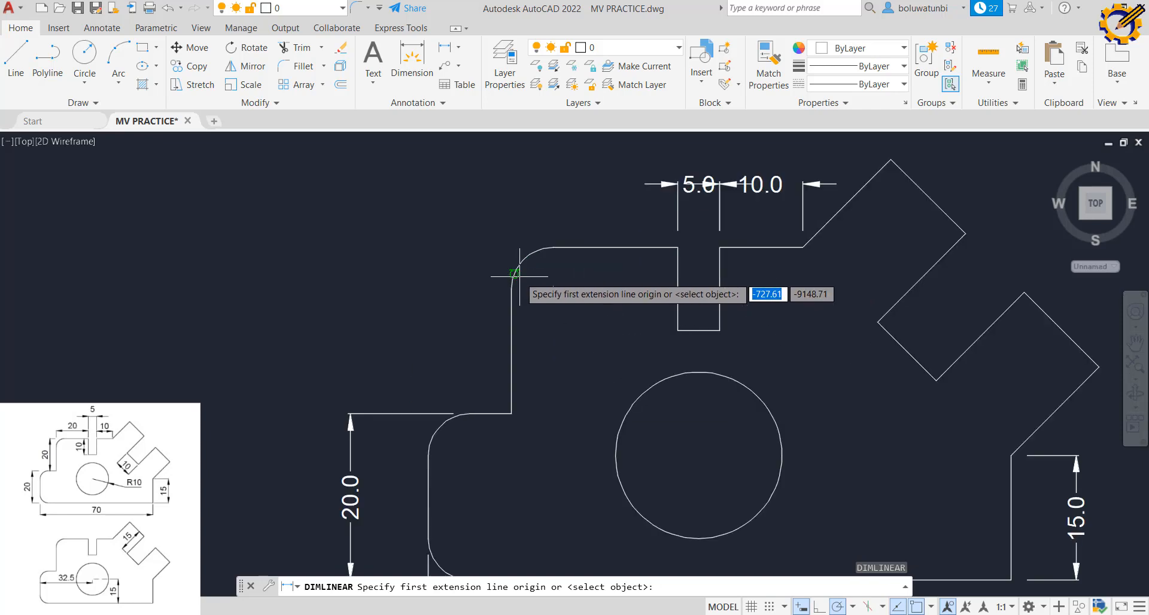
left_click(511, 288)
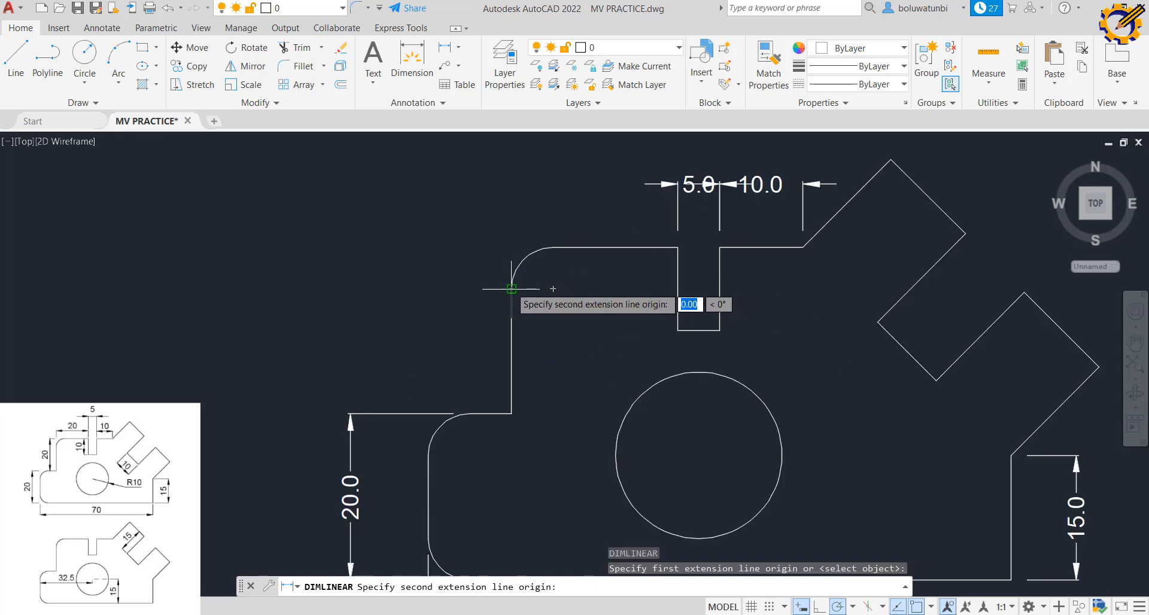
left_click(676, 247)
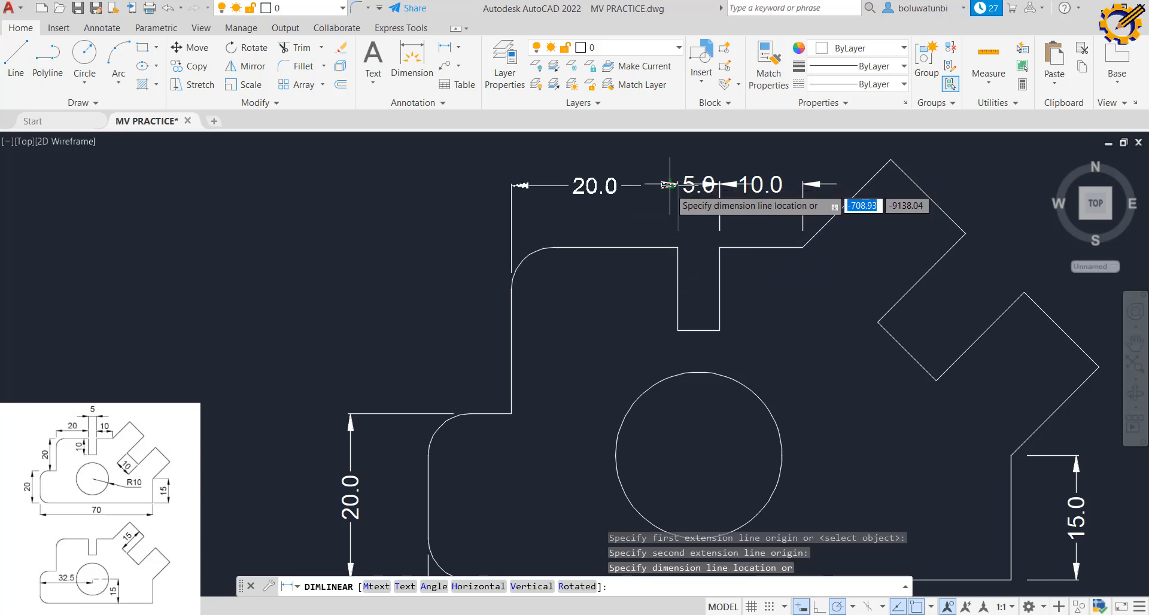
left_click(695, 184)
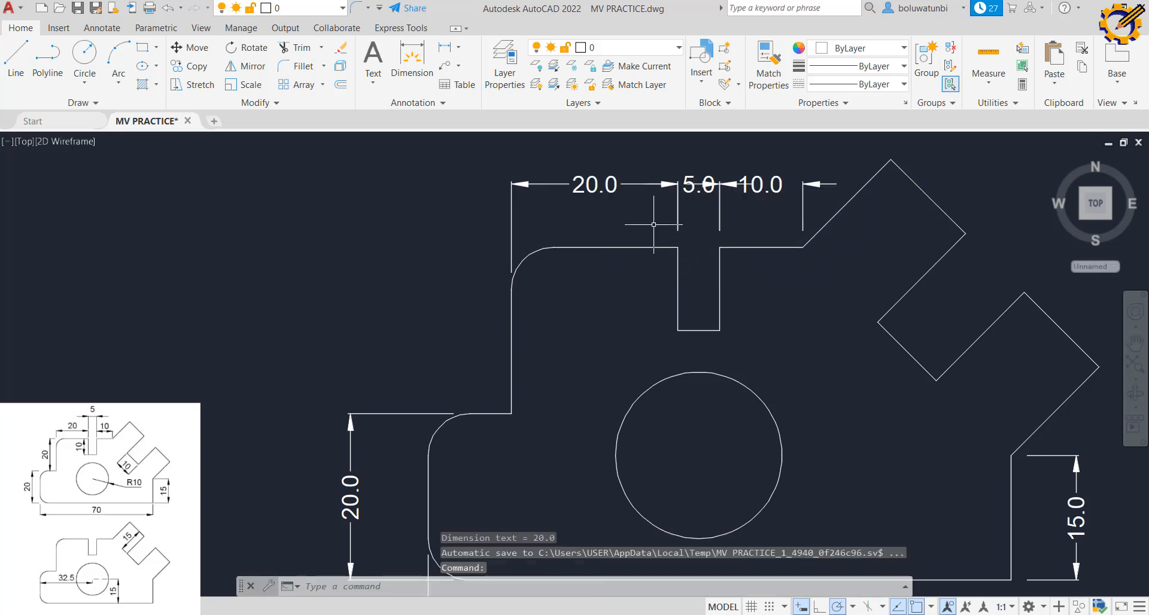
- Dimension the vertical height from the lower-left step up to the plate's top edge, in line with the step's height dimension
scroll(654, 224, "down", 2)
scroll(653, 225, "down", 3)
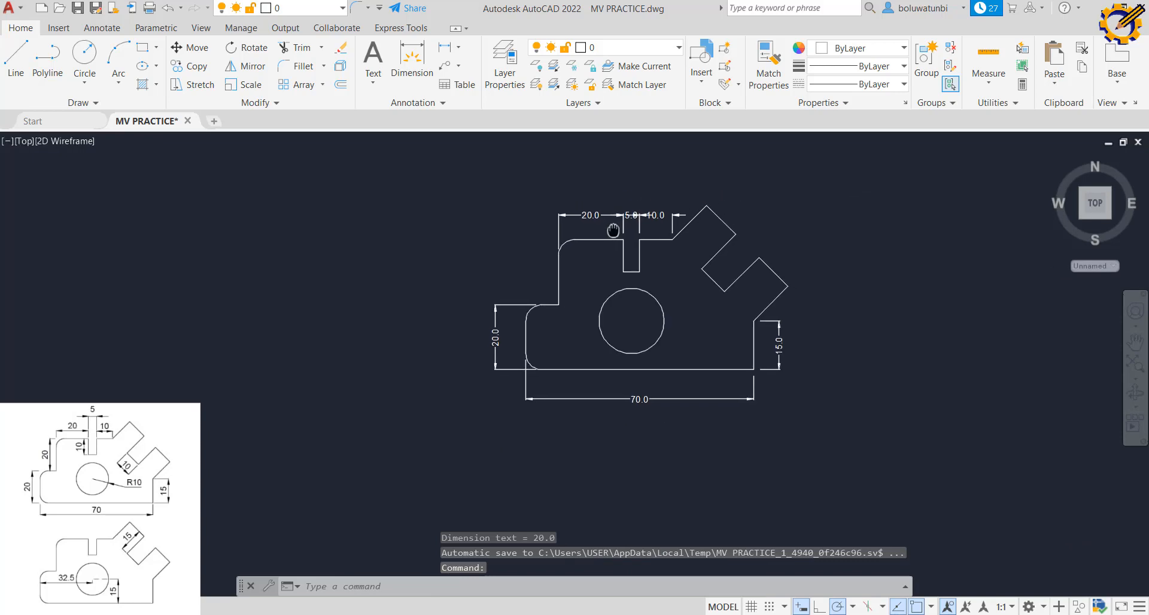
middle_click_drag(599, 237, 559, 262)
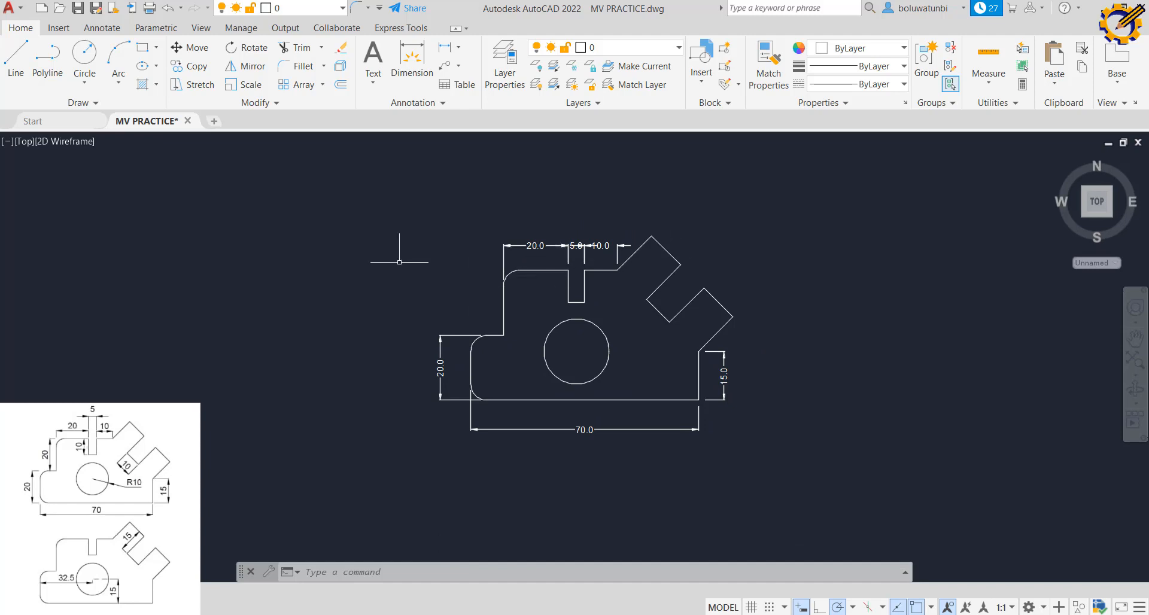
key("Return")
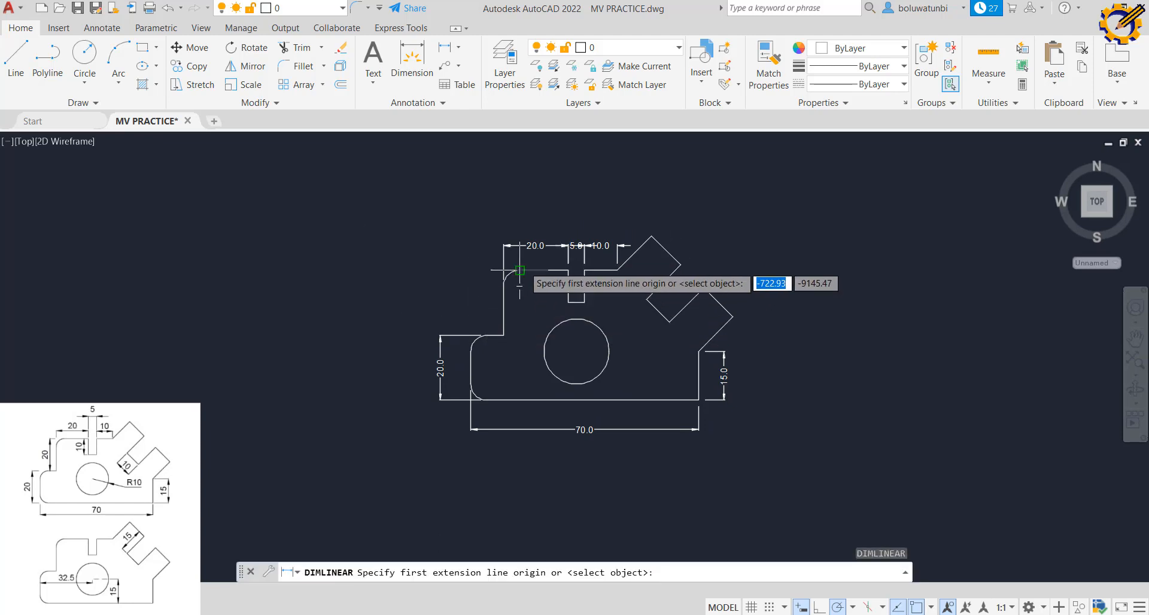
left_click(519, 271)
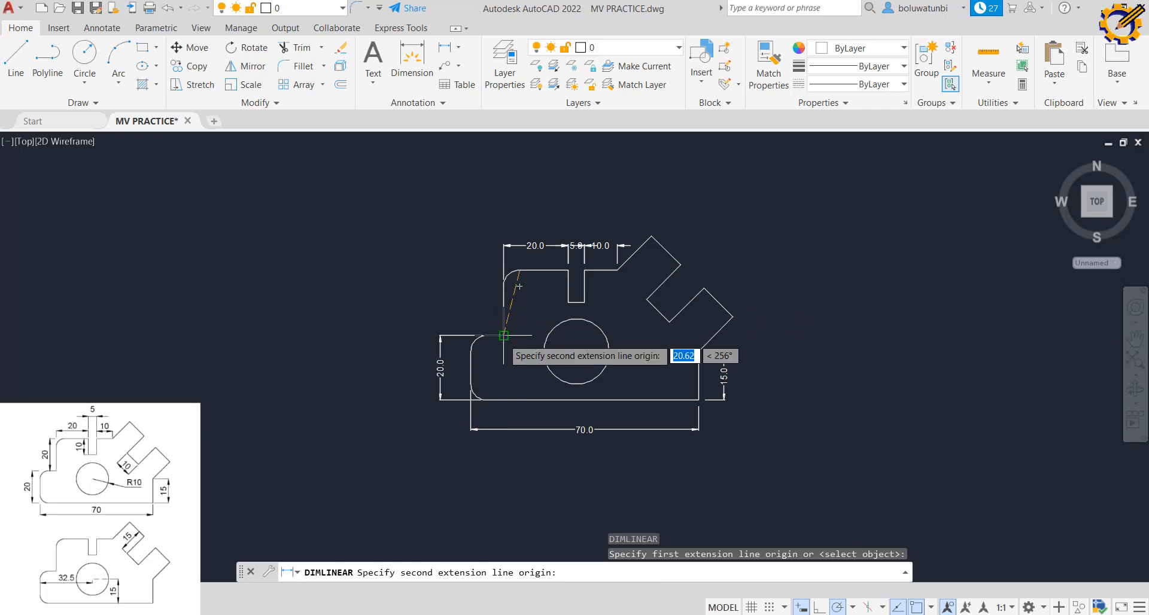
left_click(504, 336)
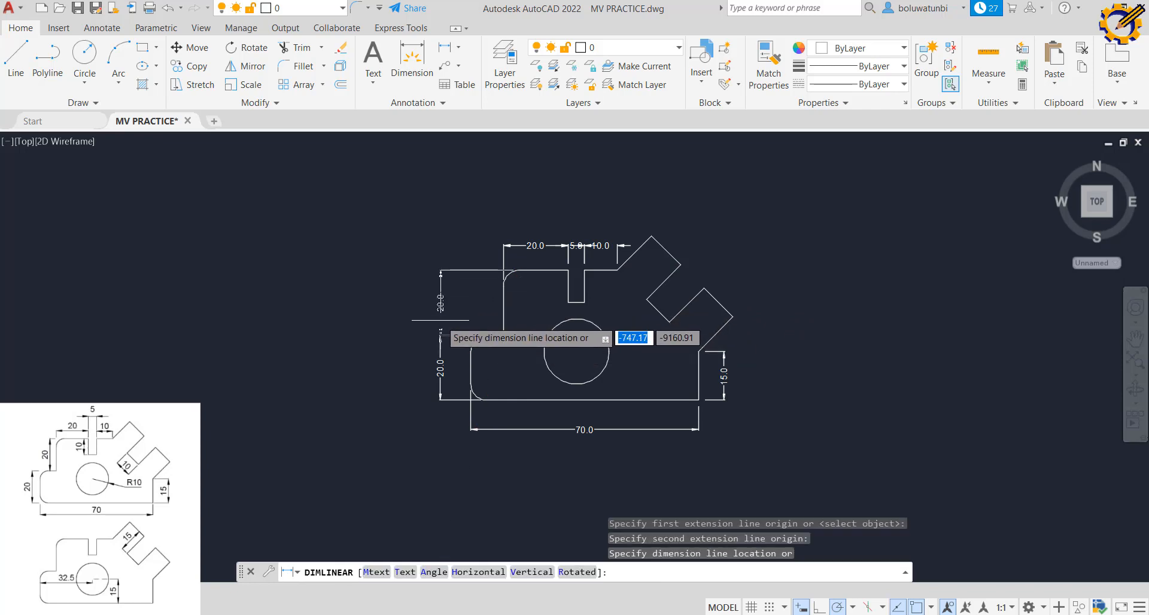
left_click(445, 320)
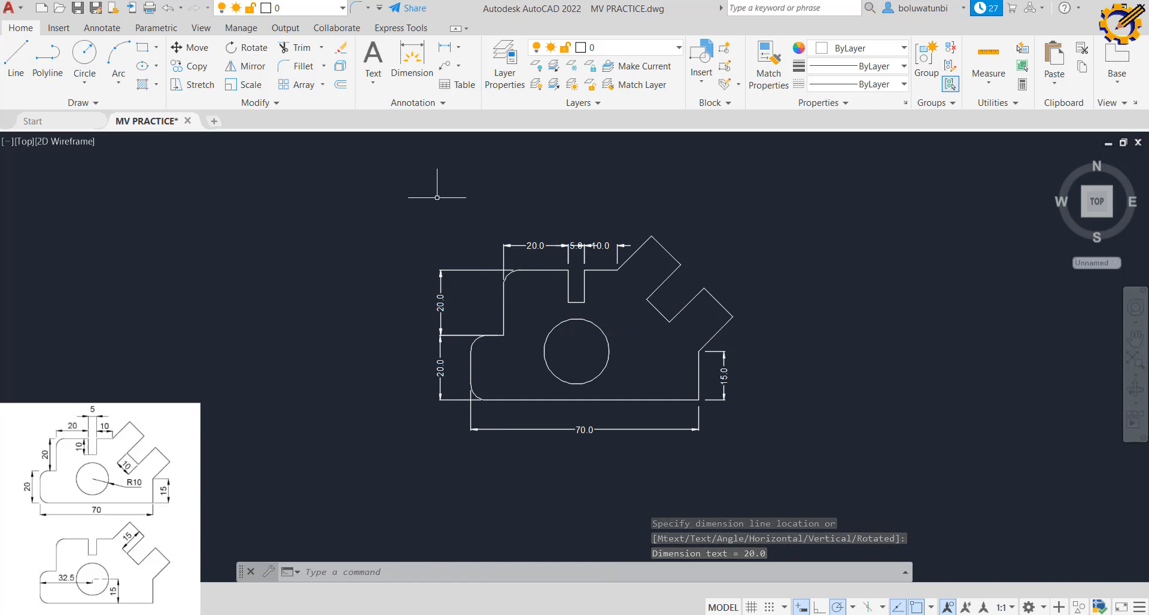
- Add a radius dimension to the circle, with its text outside the circle towards the angled arm
left_click(458, 48)
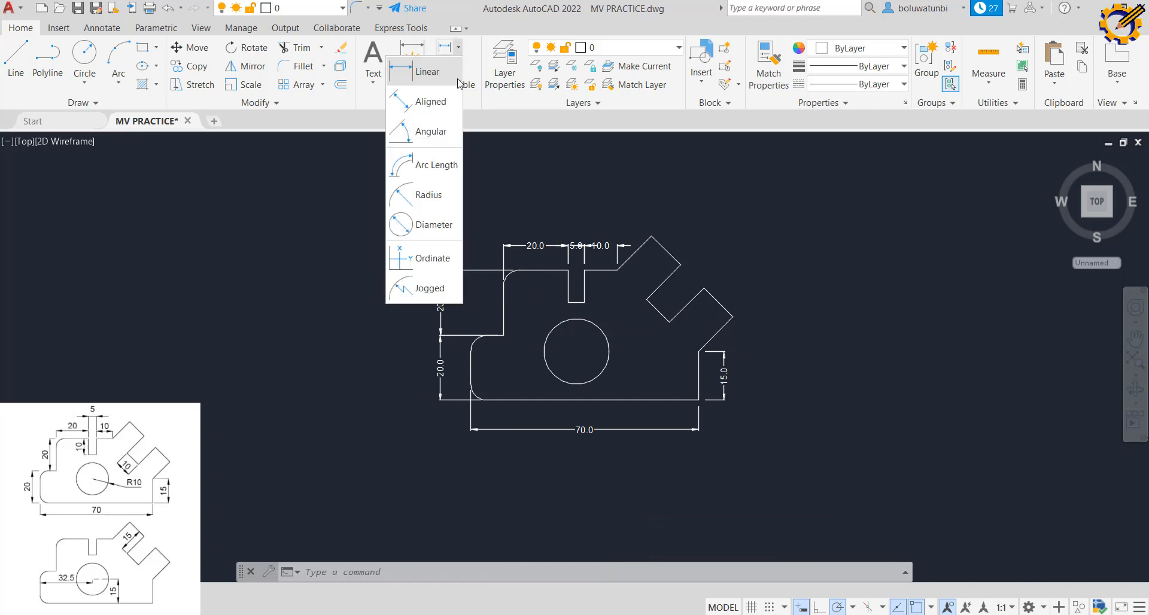
left_click(429, 202)
left_click(608, 341)
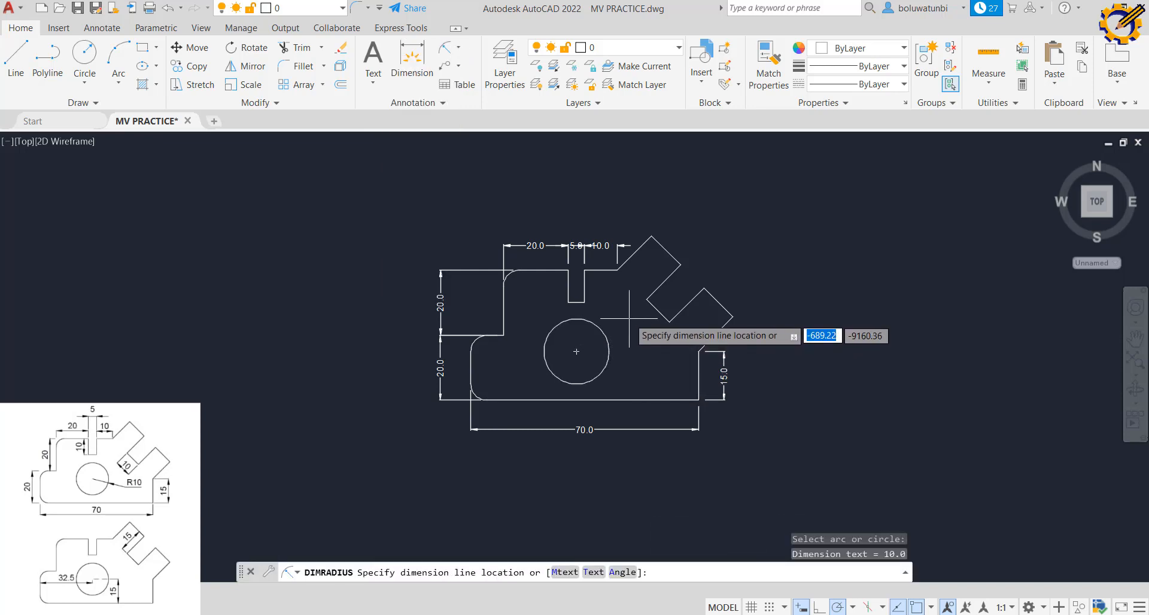
left_click(627, 313)
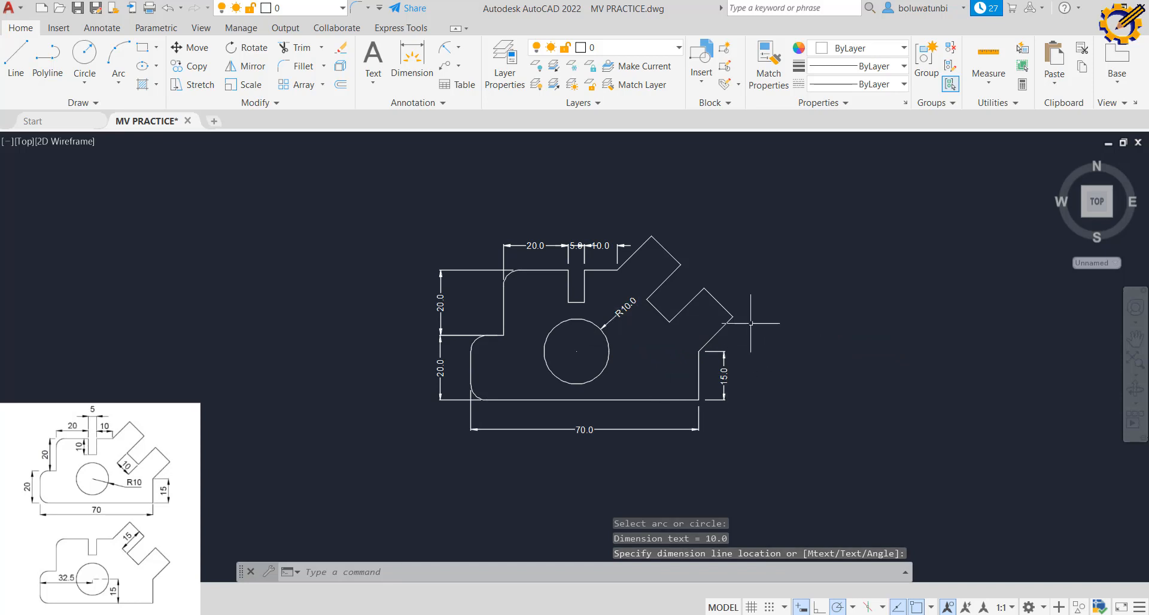
- Add a horizontal linear dimension from the plate's left edge to the circle's centre, between the bottom edge and the overall width dimension
left_click(457, 47)
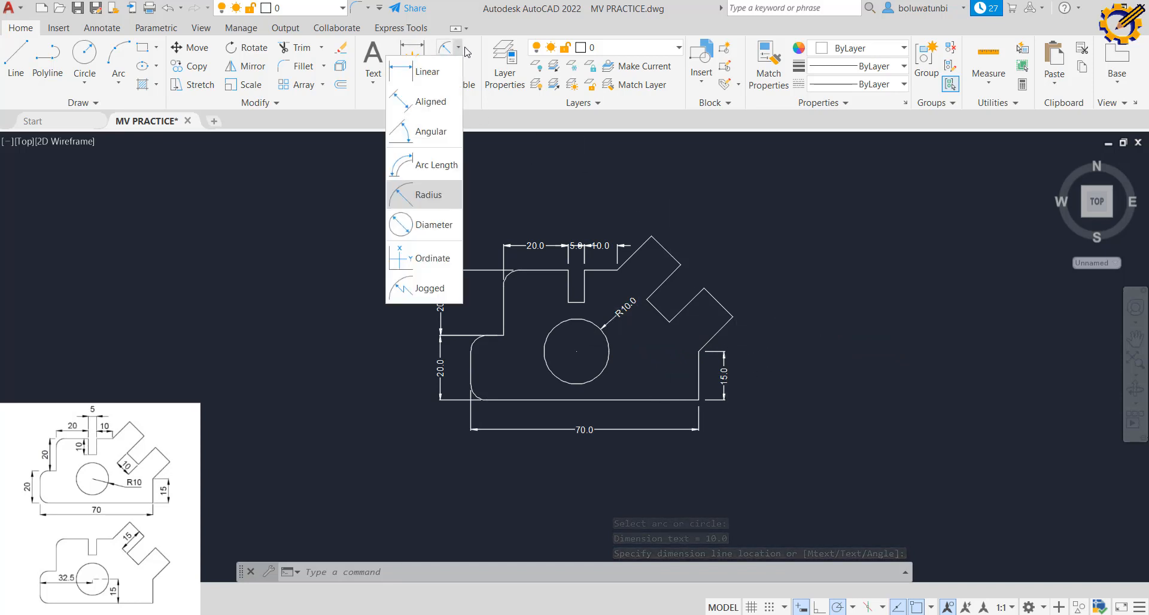
left_click(427, 72)
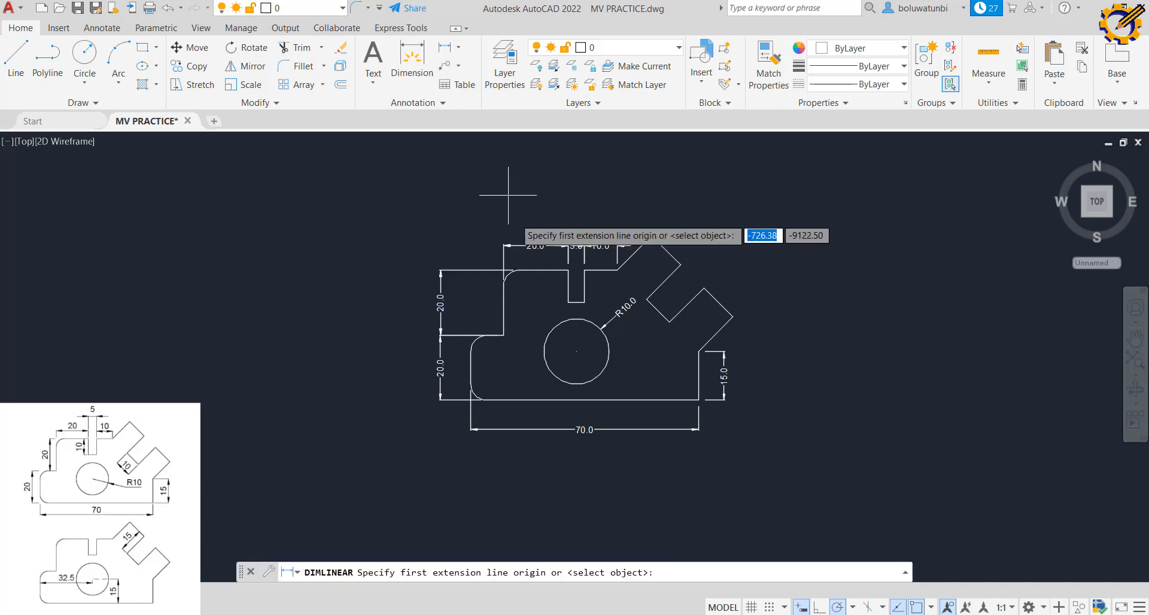
left_click(470, 365)
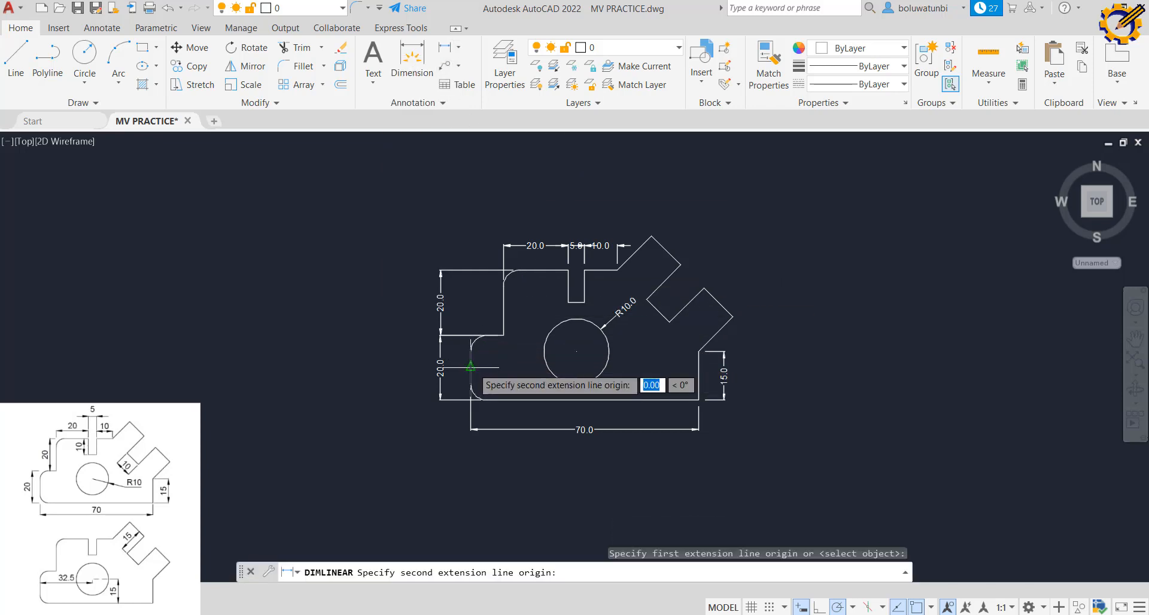
left_click(576, 351)
left_click(539, 415)
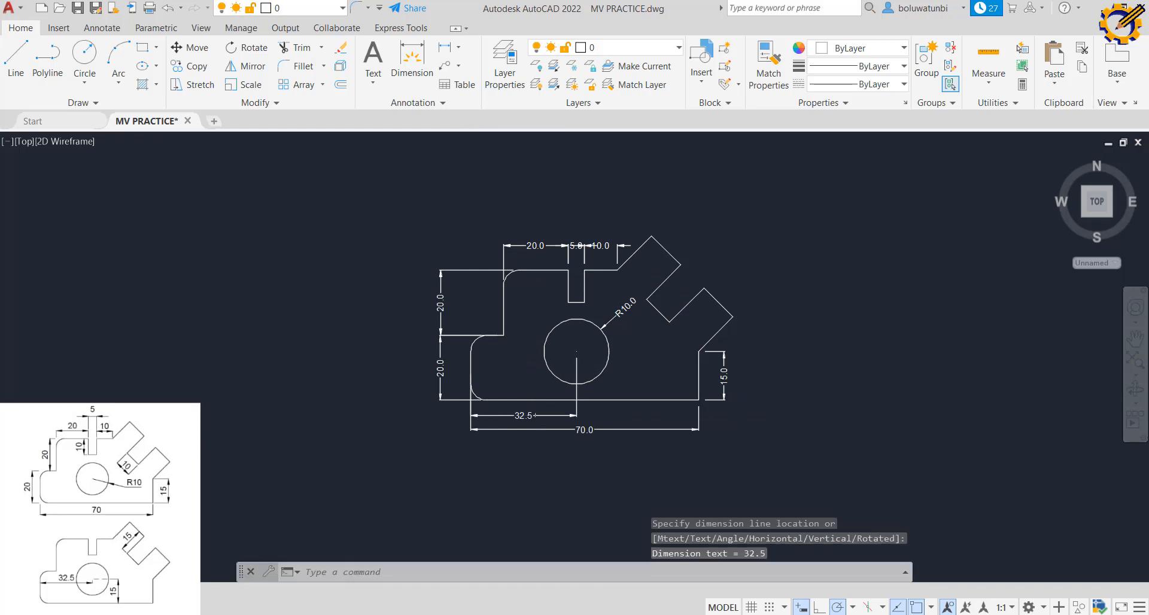